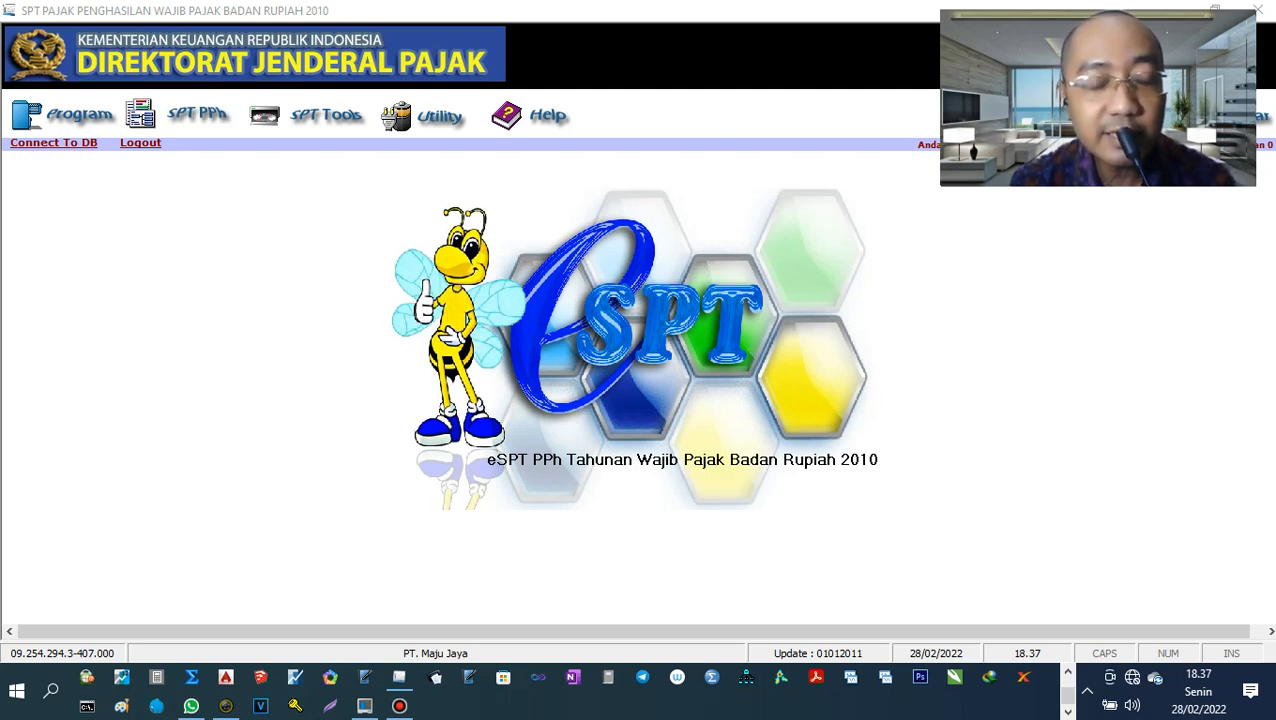
# Open the SPT PPh Wajib Pajak Badan form and set the bookkeeping status to Tidak Diaudit
pyautogui.click(196, 114)
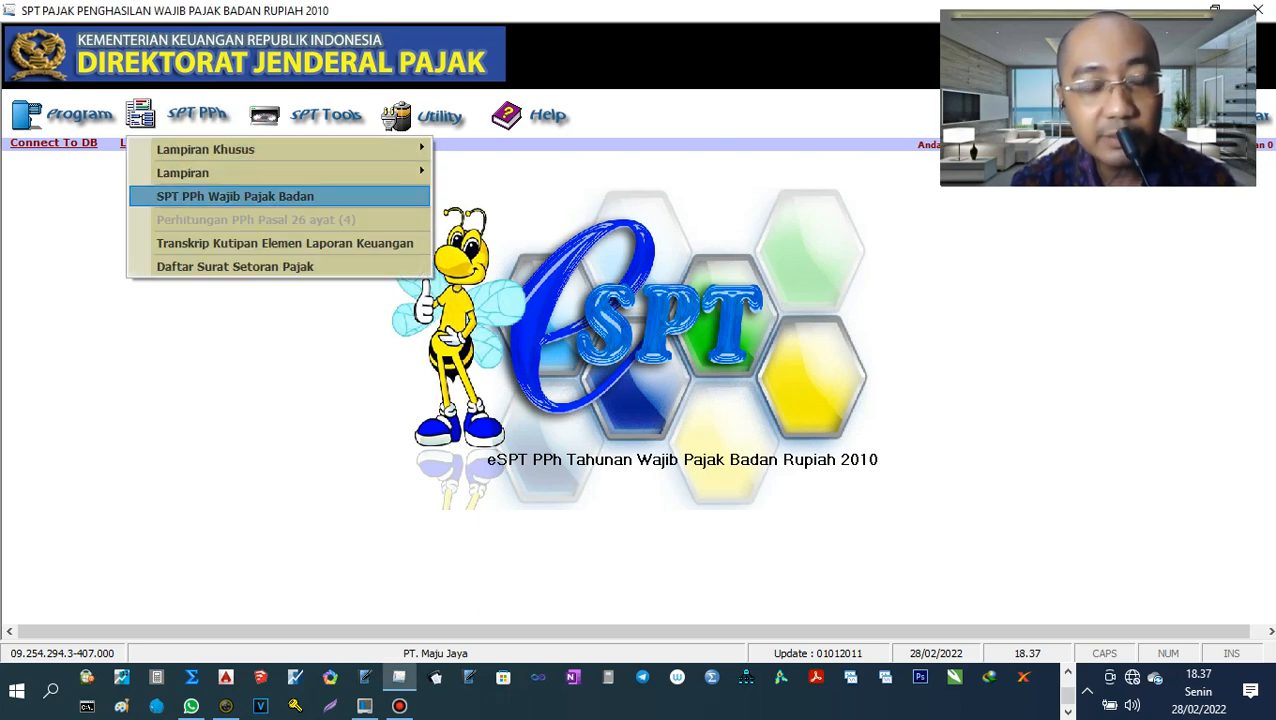
pyautogui.click(235, 197)
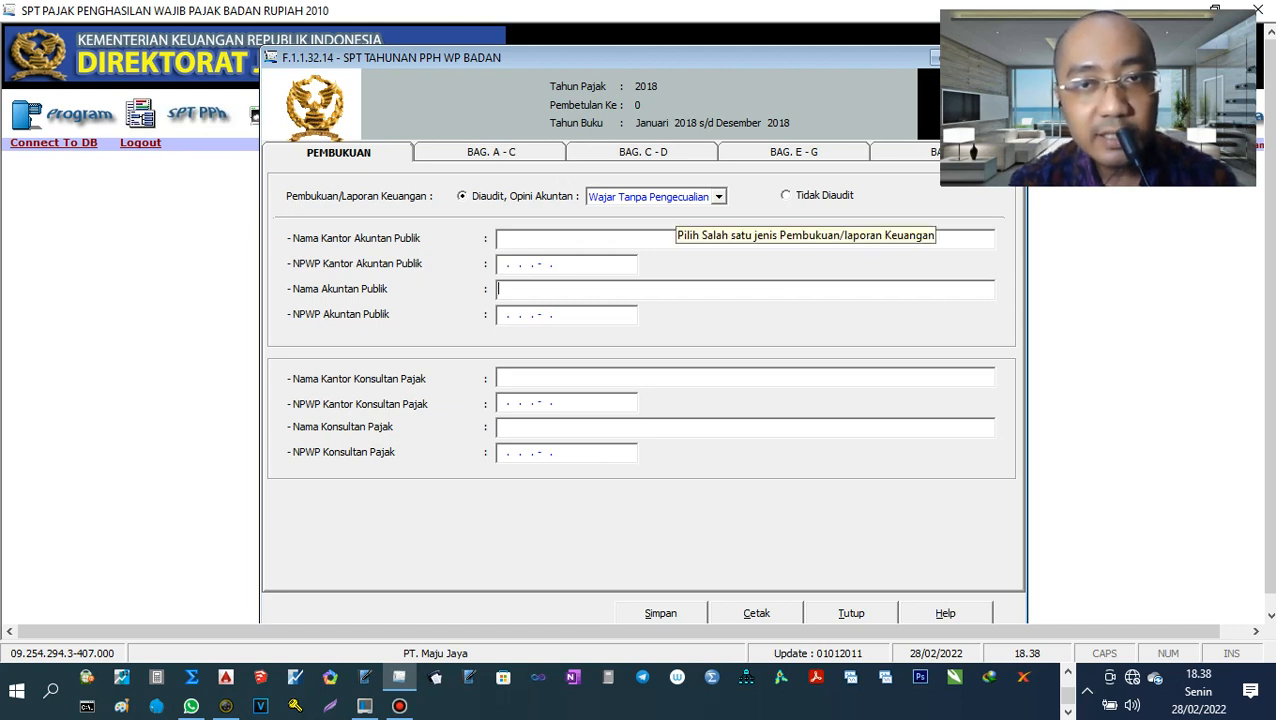
pyautogui.click(797, 196)
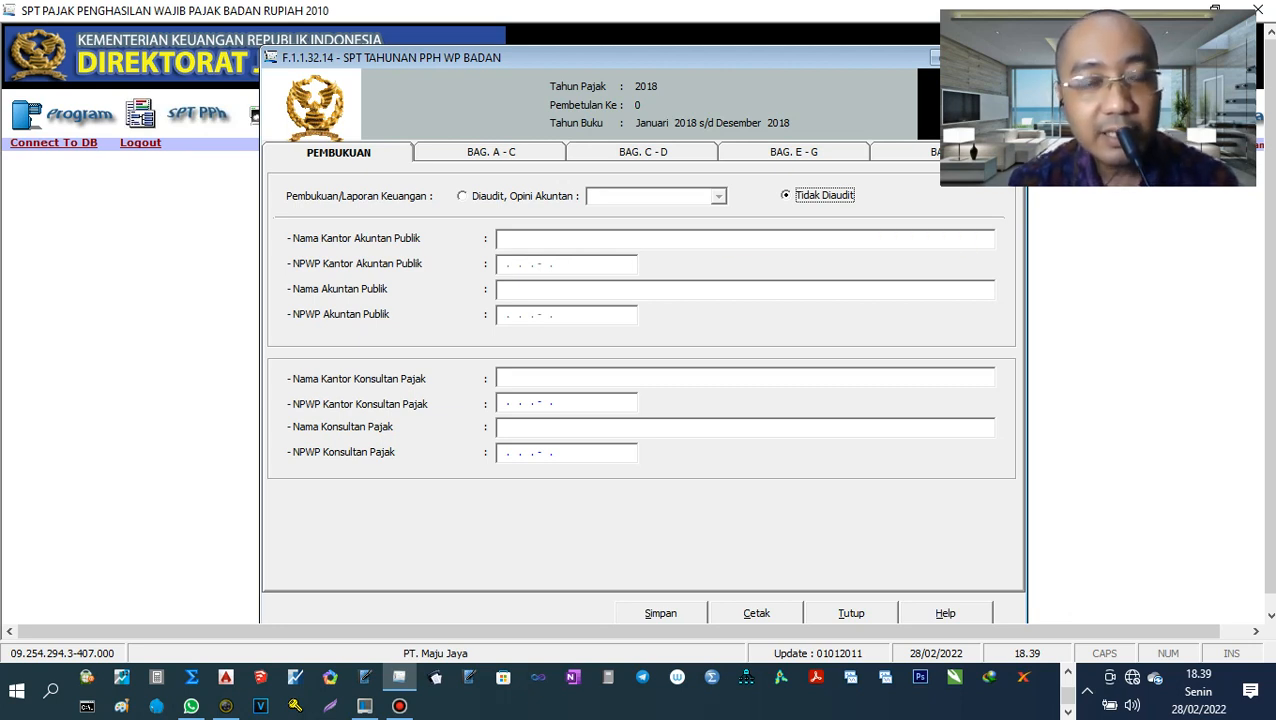
# Compare the form's Bag. A - C with the taxable income and tax payable rows on sheet 1771 of the Excel worksheet
pyautogui.click(491, 152)
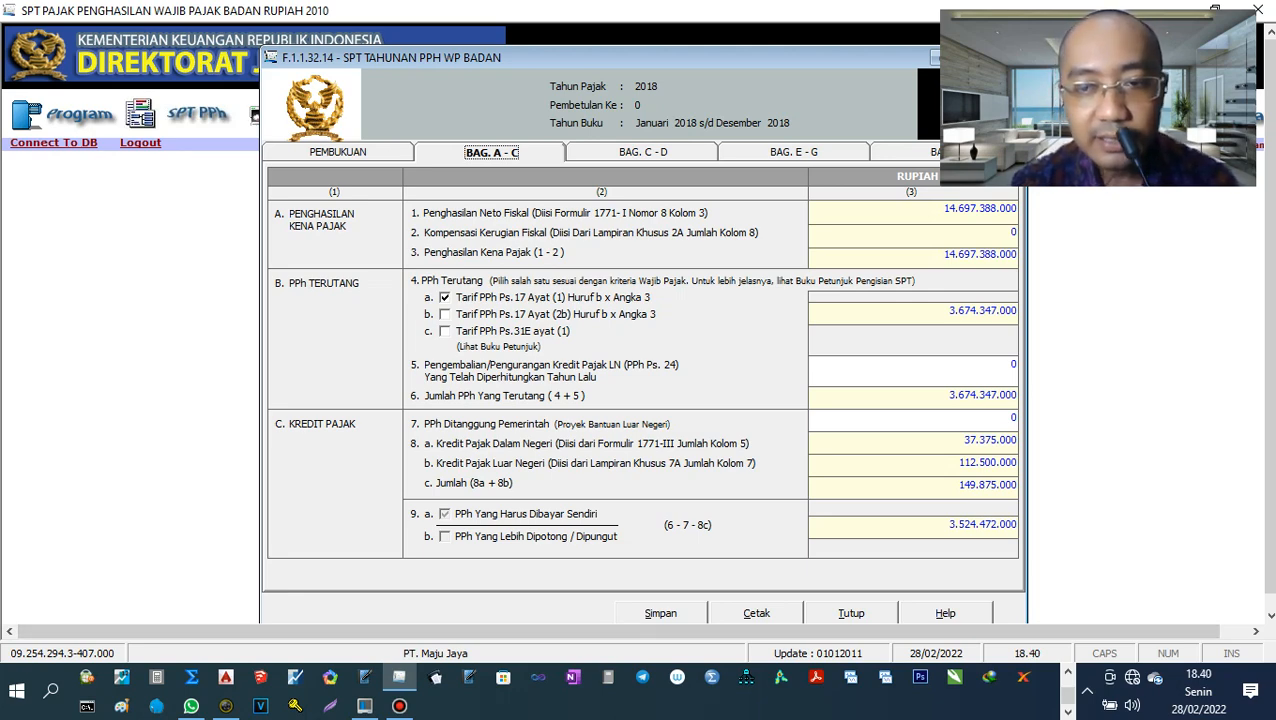
pyautogui.click(1068, 672)
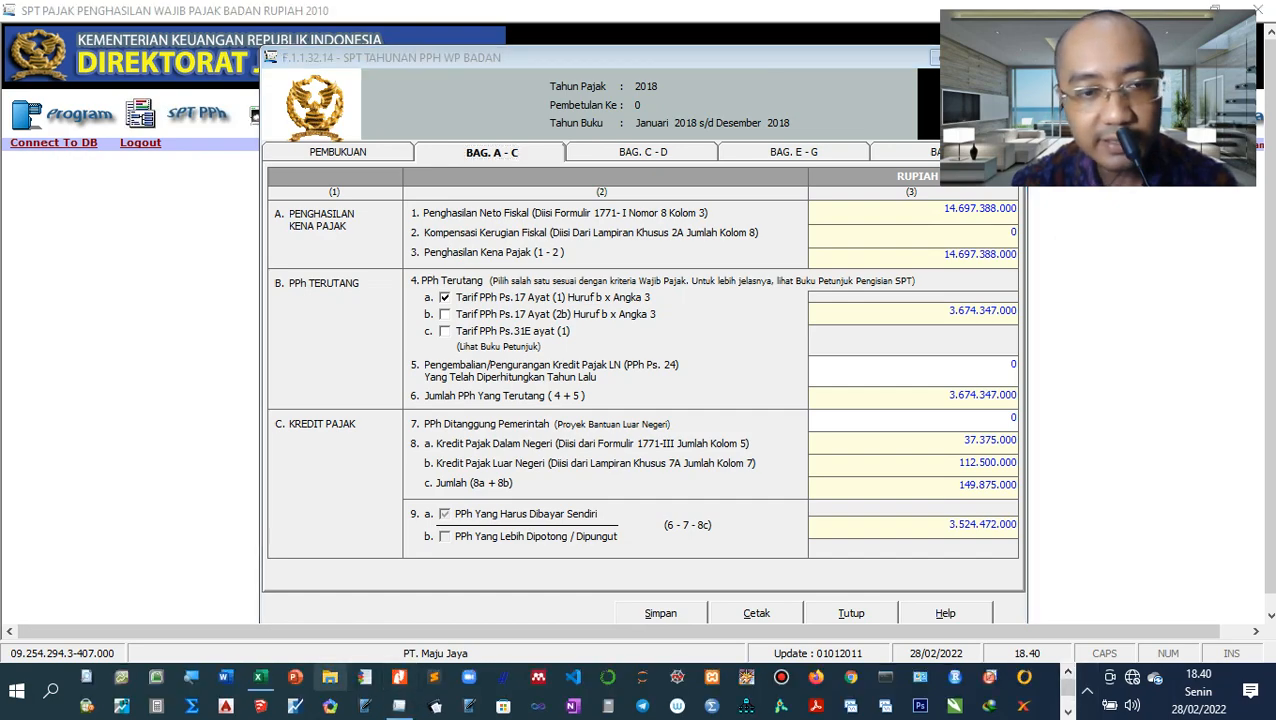
pyautogui.click(259, 677)
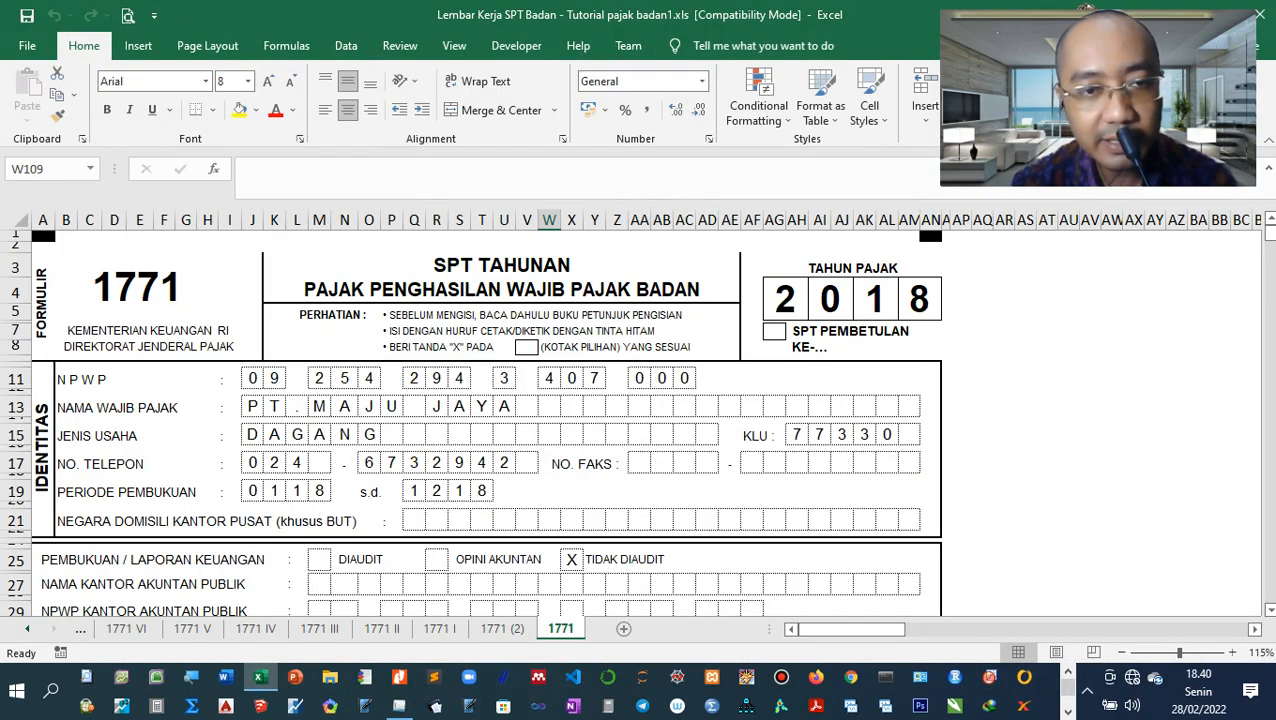
pyautogui.scroll(-6, 480, 420)
pyautogui.scroll(-4, 480, 420)
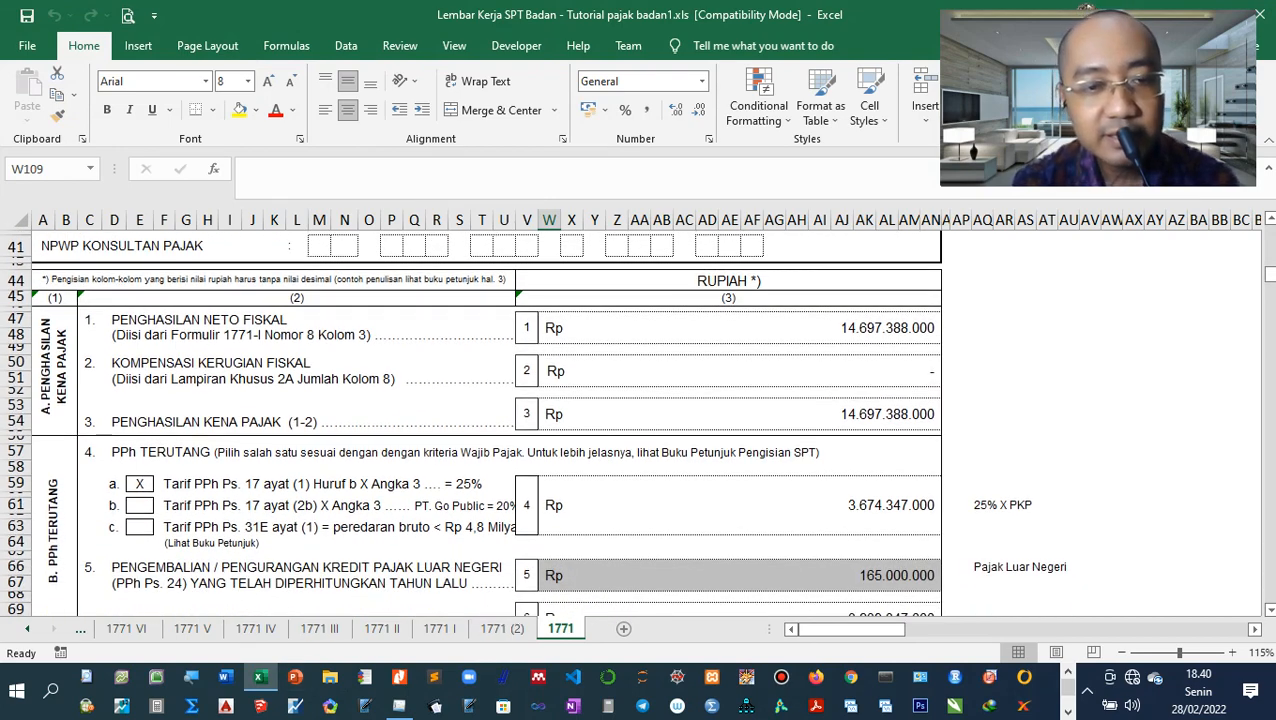
pyautogui.click(398, 705)
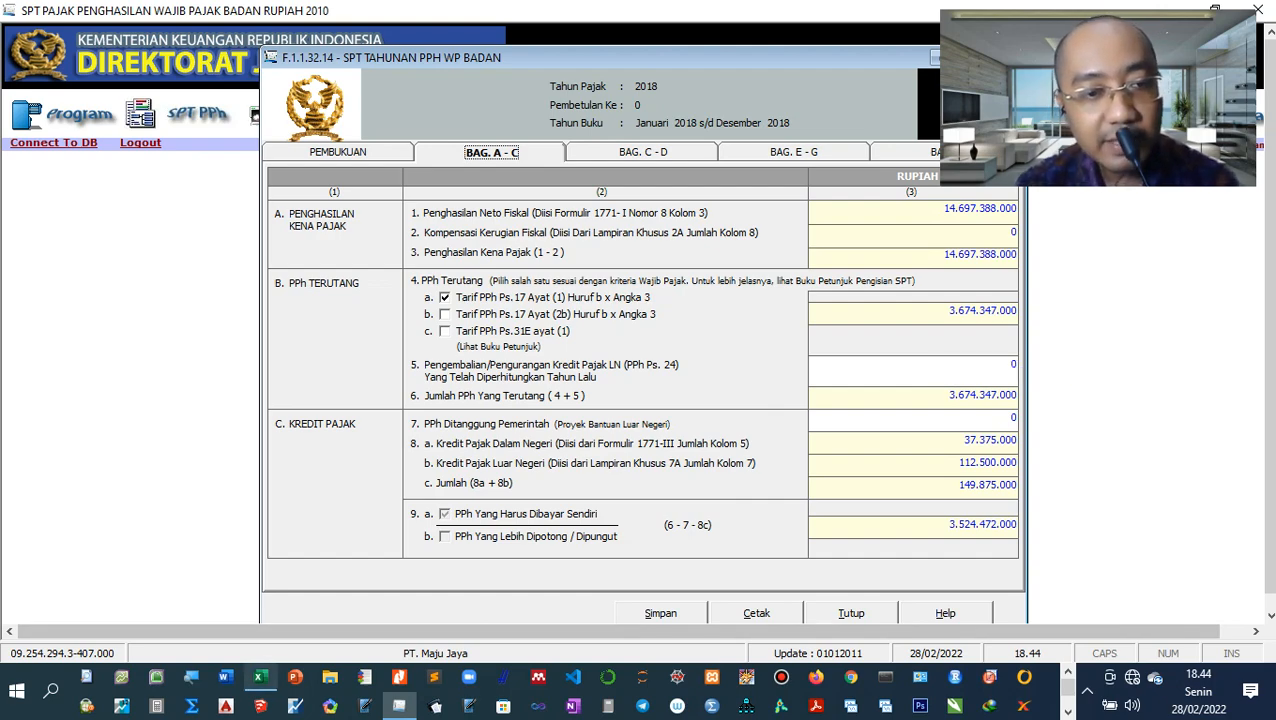
# Consult item 5 in the Excel worksheet and enter 165.000.000 as the form's Pengembalian/Pengurangan Kredit Pajak LN (PPh Ps. 24)
pyautogui.click(261, 678)
pyautogui.scroll(-1, 486, 421)
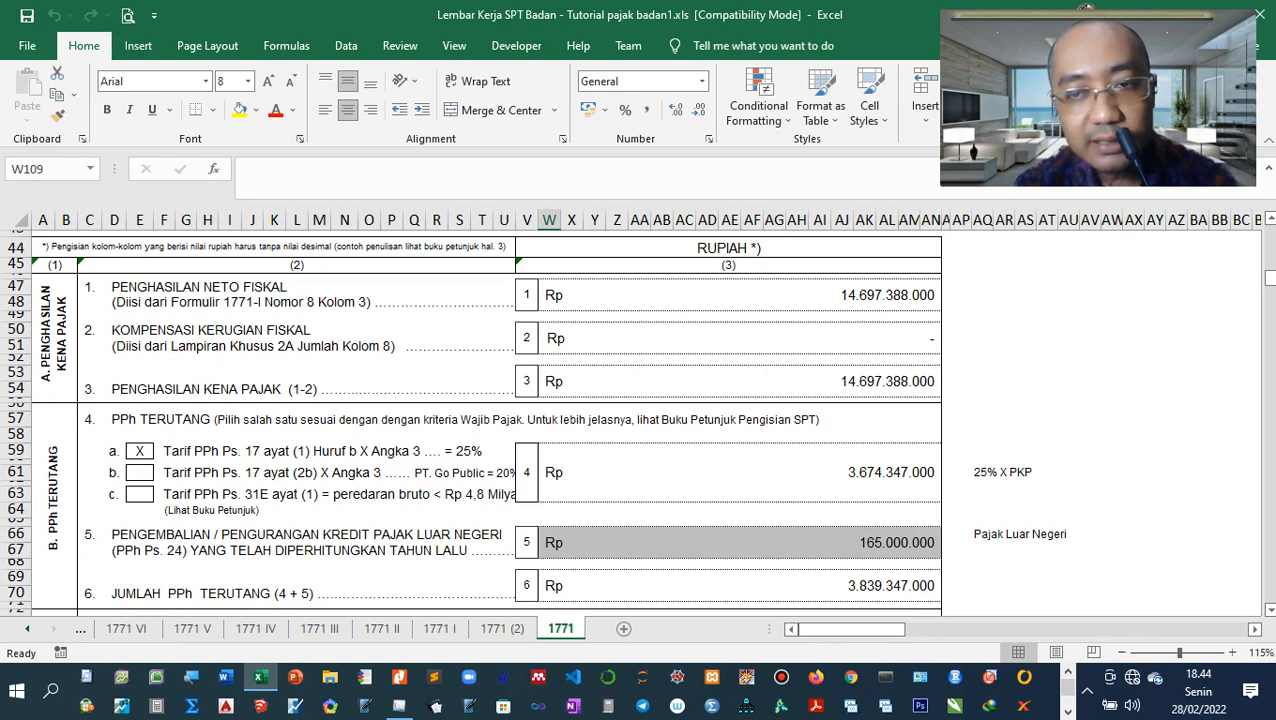
pyautogui.scroll(-1, 486, 421)
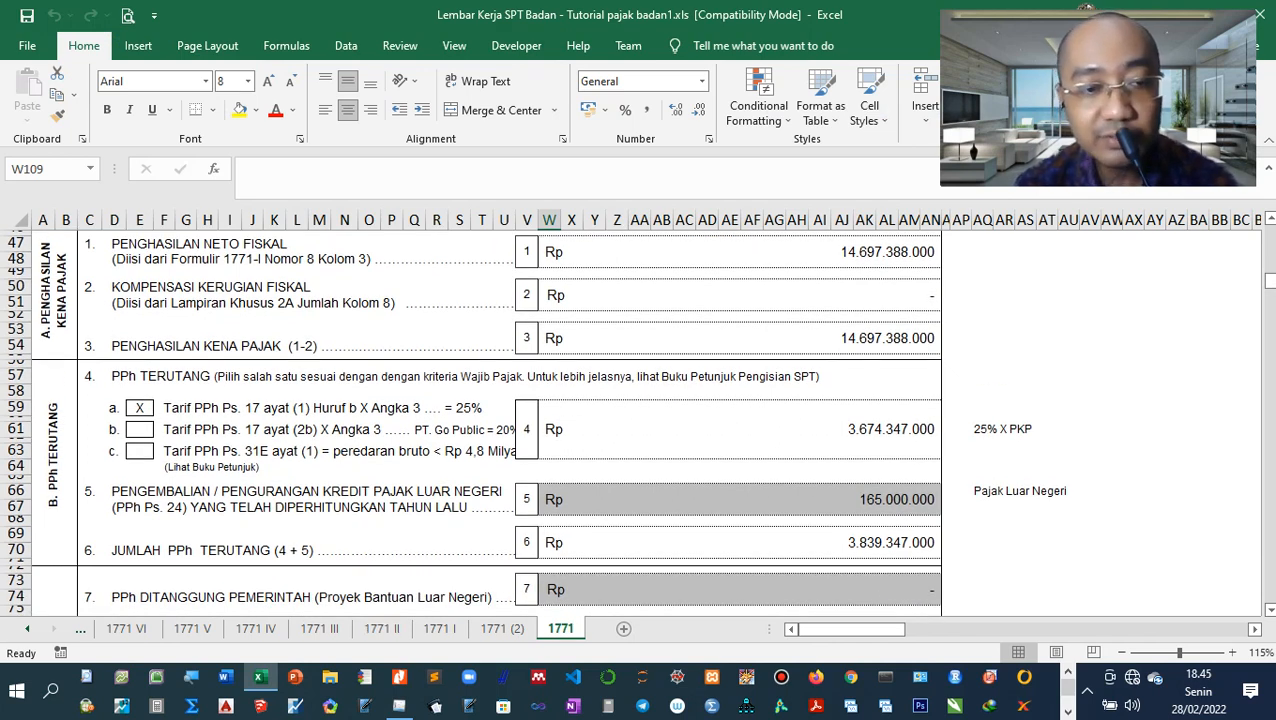
pyautogui.click(399, 706)
pyautogui.click(1012, 365)
pyautogui.write('1')
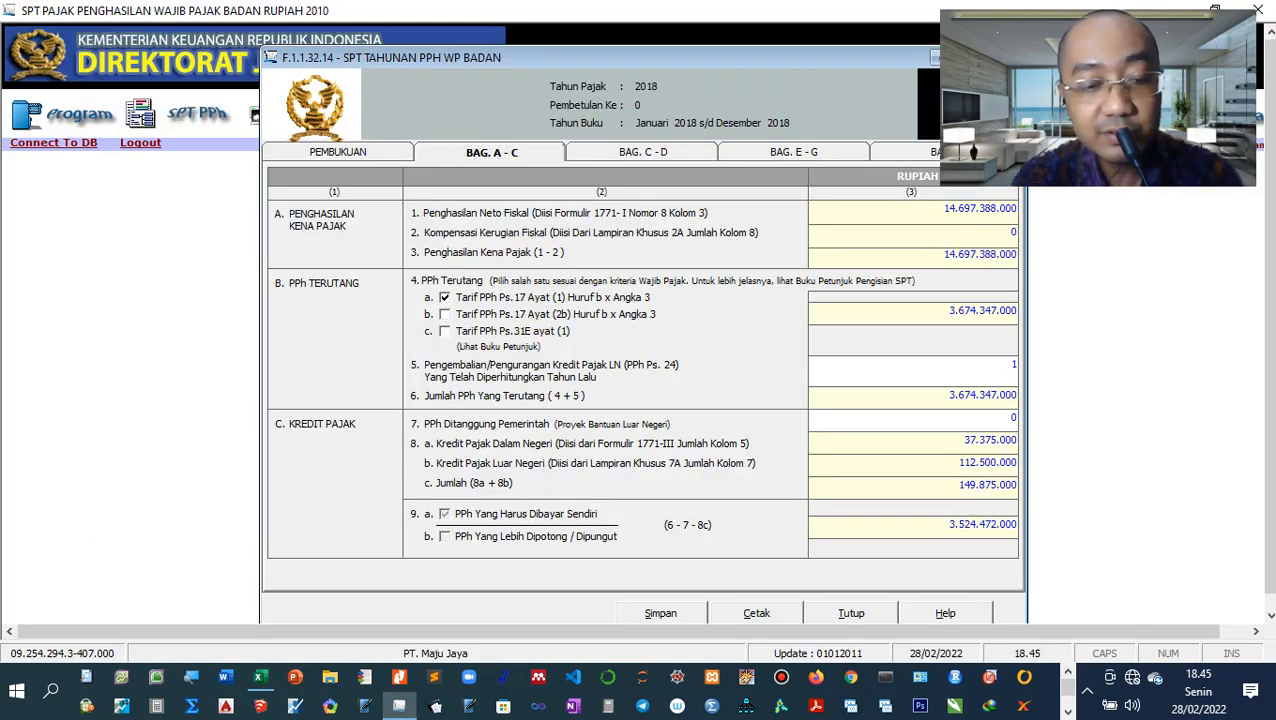
pyautogui.write('65.000.000')
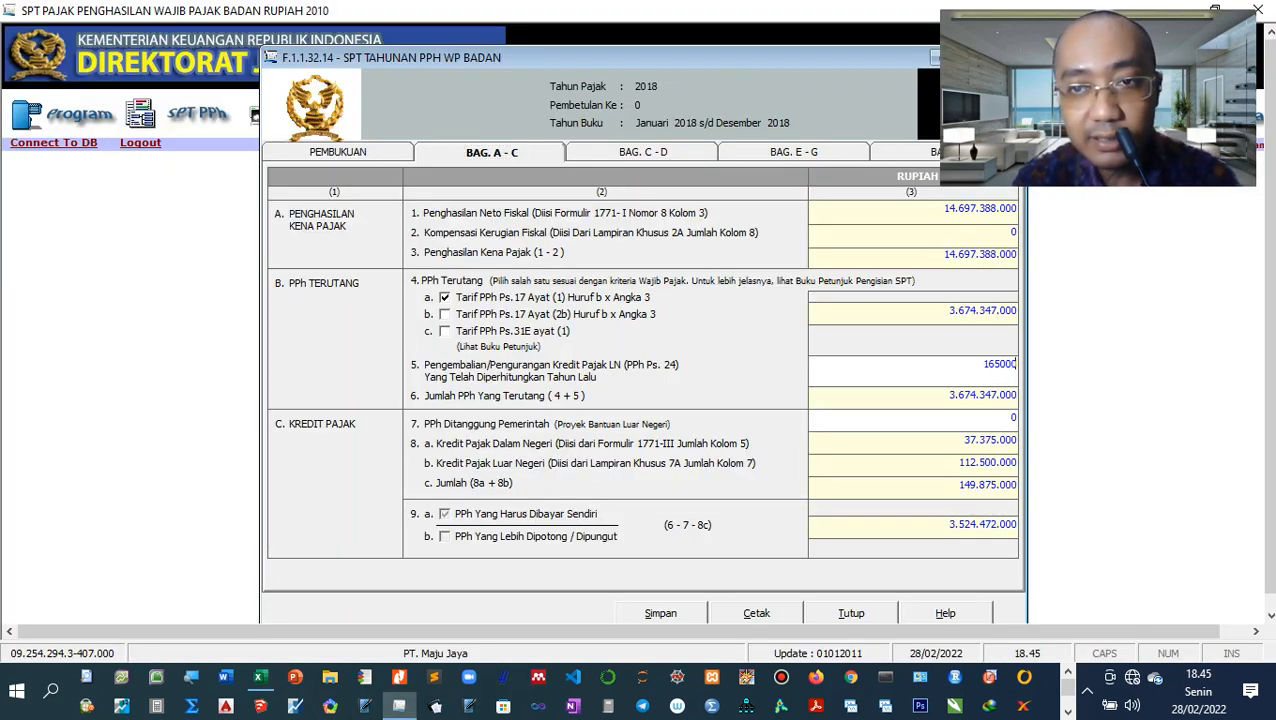
pyautogui.press('Tab')
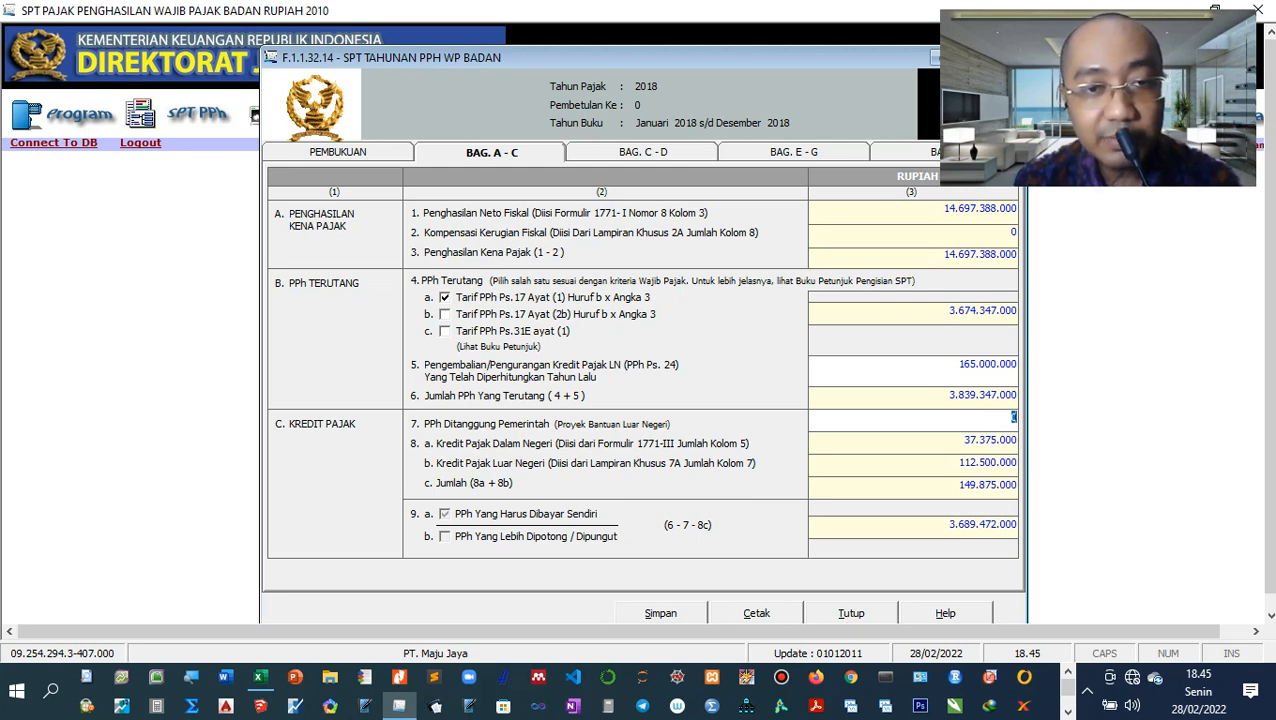
# Check the total tax payable in item 6 and the tax credit rows of the Excel worksheet against the e-SPT form
pyautogui.click(259, 677)
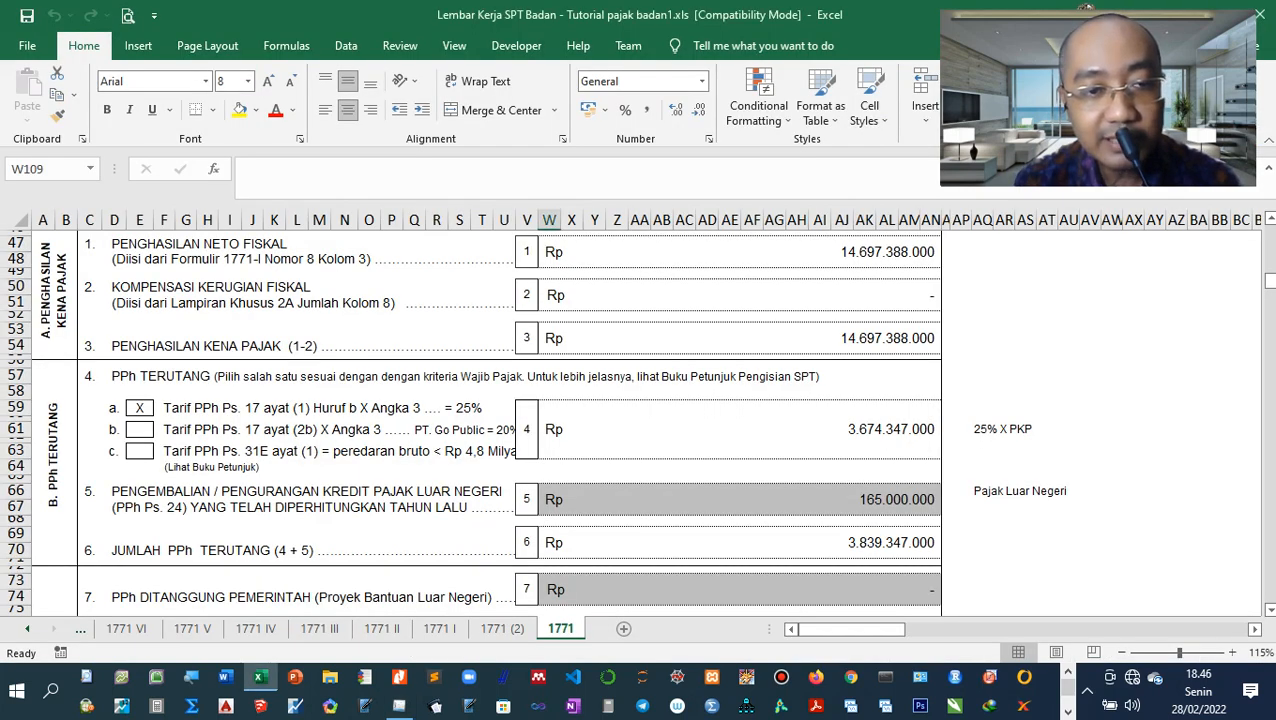
pyautogui.scroll(-2, 636, 421)
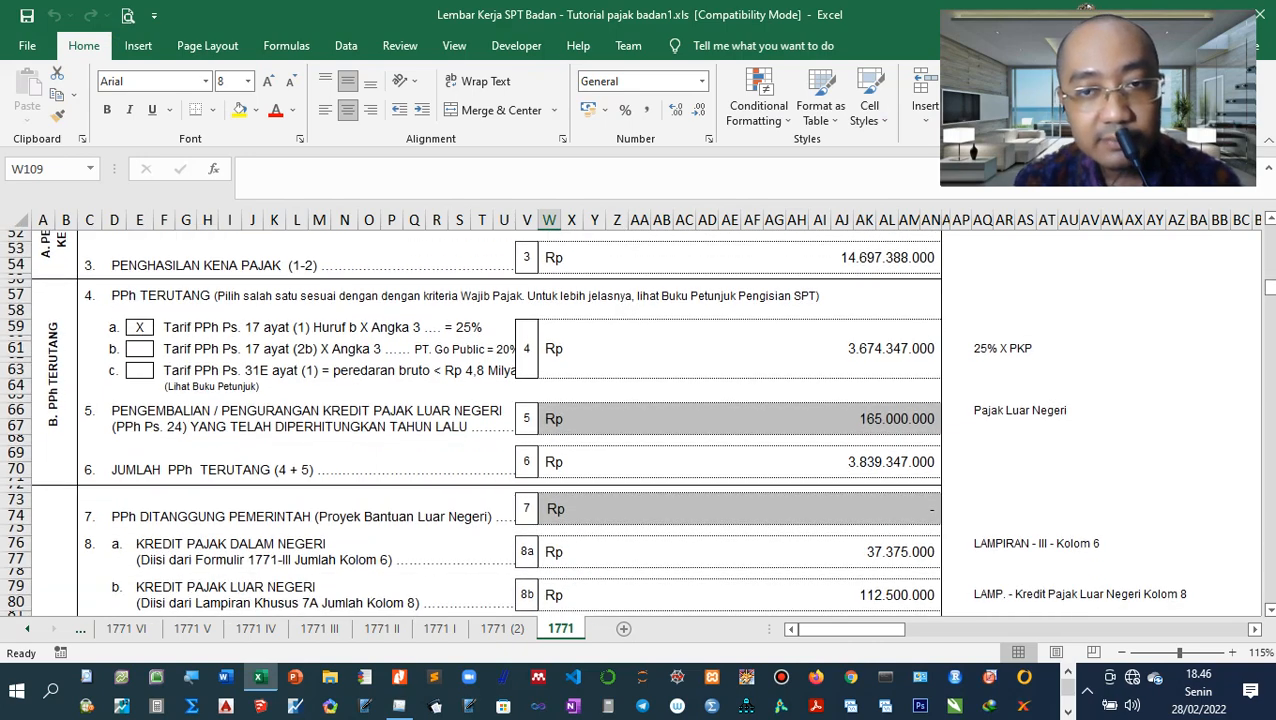
pyautogui.click(414, 469)
pyautogui.scroll(-2, 414, 469)
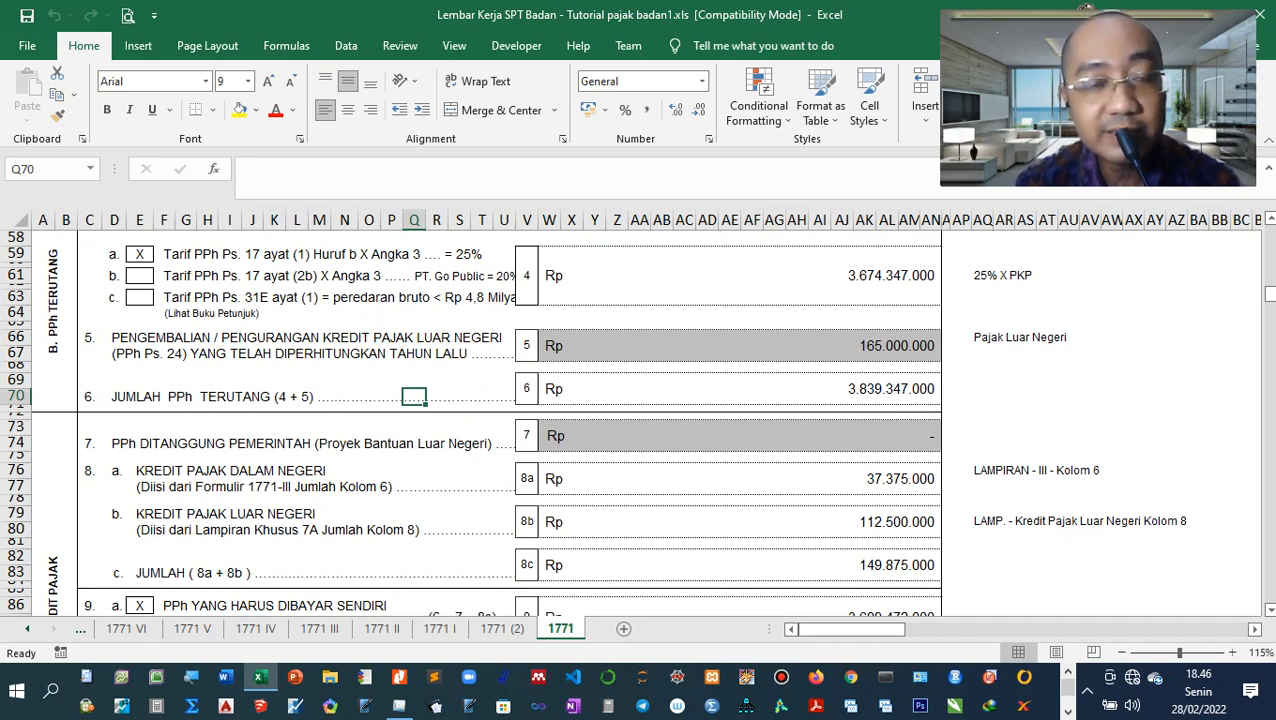
pyautogui.scroll(2, 470, 420)
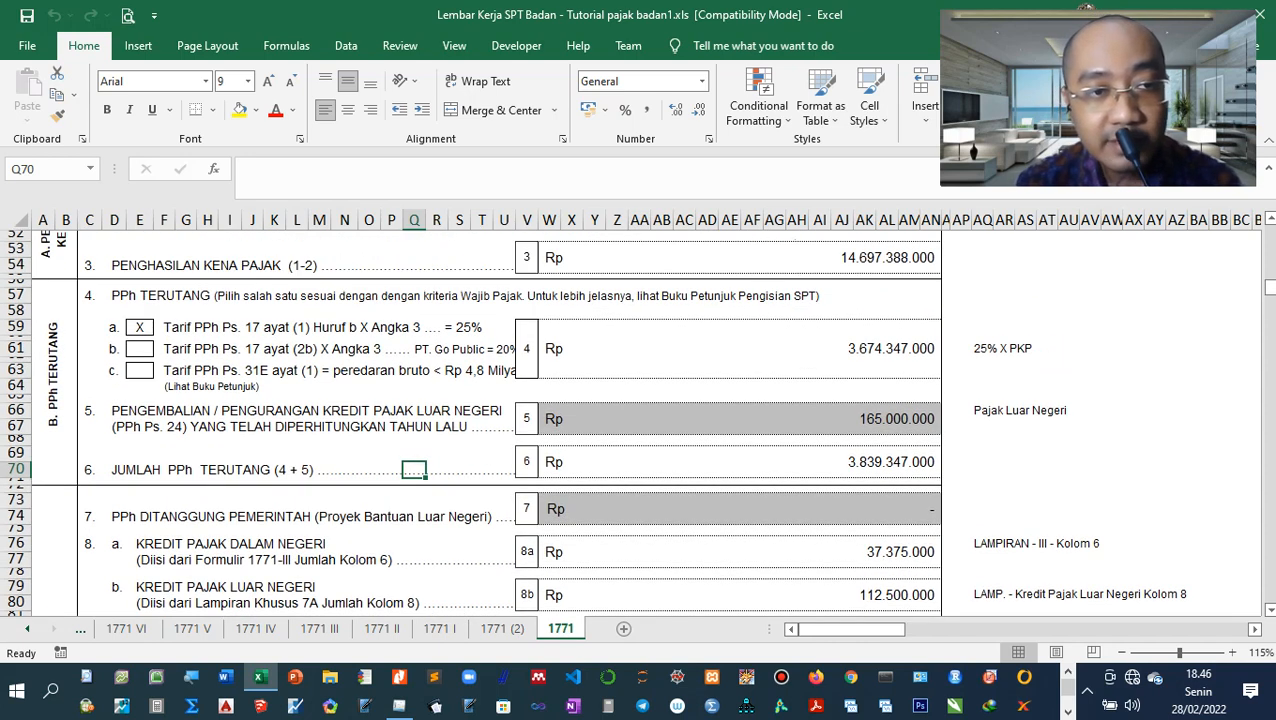
pyautogui.scroll(1, 470, 420)
pyautogui.scroll(-3, 470, 420)
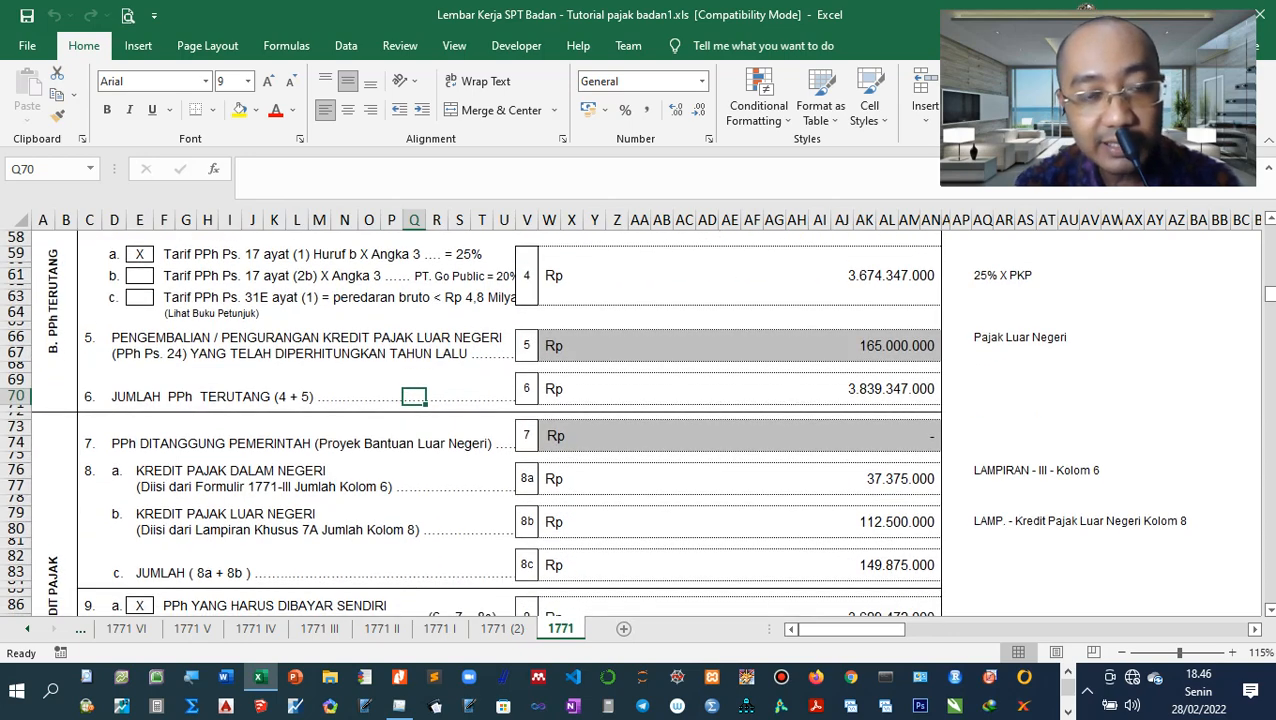
pyautogui.scroll(-2, 470, 420)
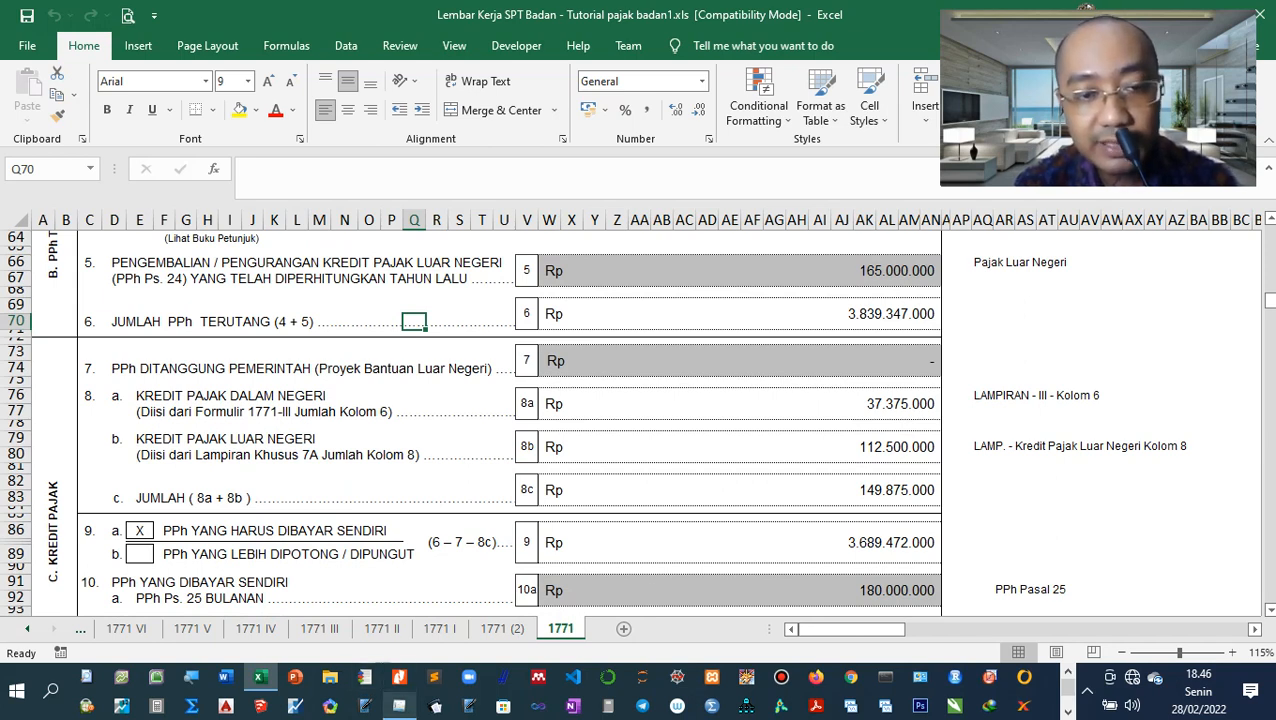
pyautogui.click(399, 705)
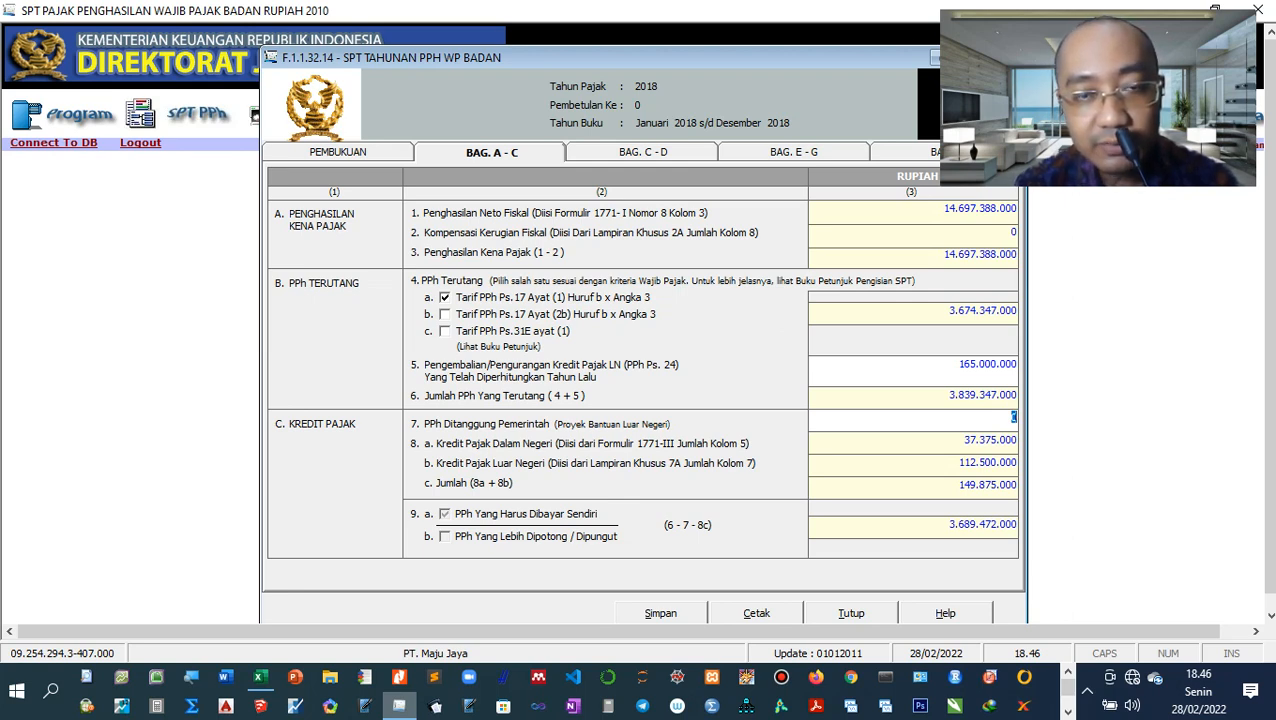
# Examine items 7 to 10 of the Kredit Pajak section in the Excel worksheet, including the foreign and government-borne tax cells
pyautogui.hotkey('alt', 'Tab')
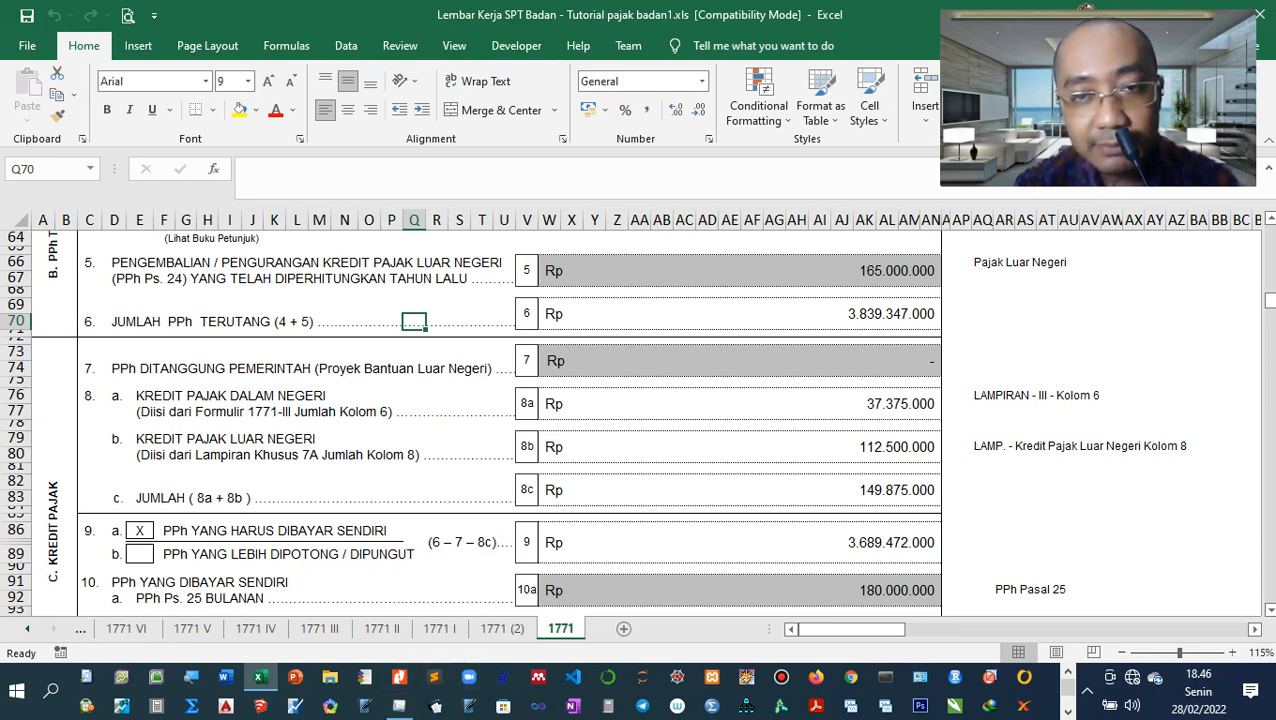
pyautogui.click(740, 447)
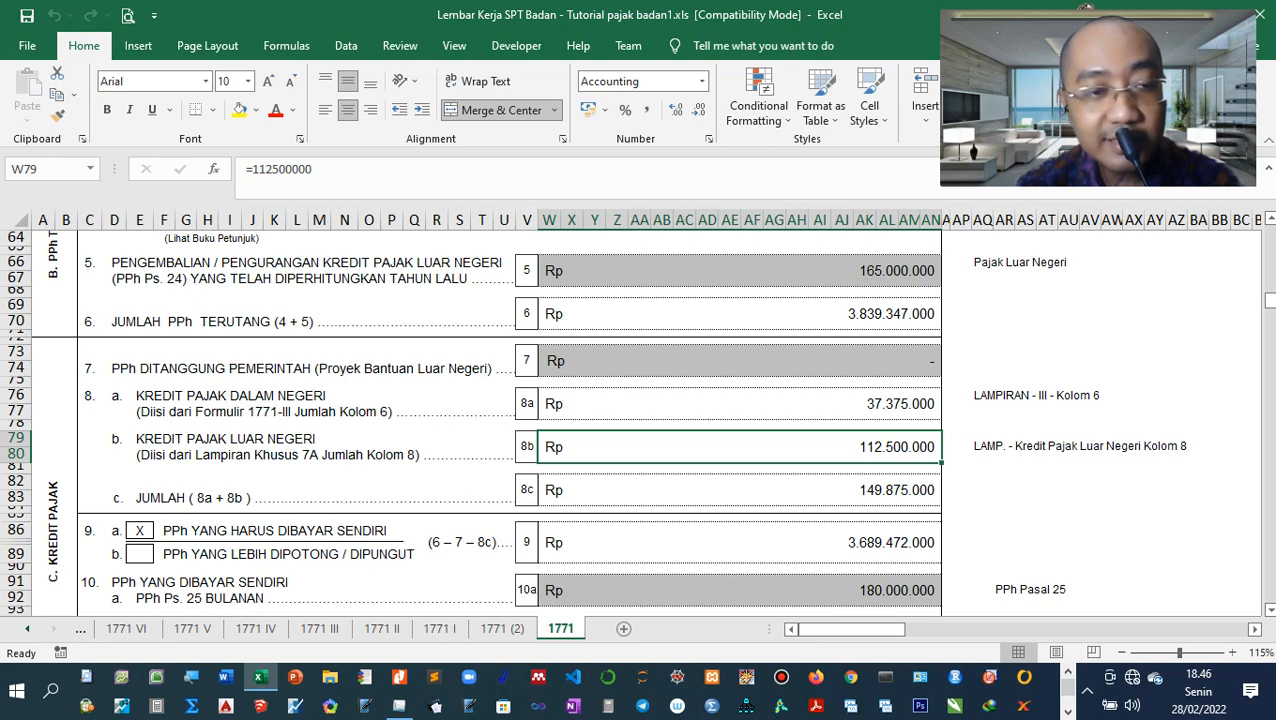
pyautogui.scroll(-1, 636, 421)
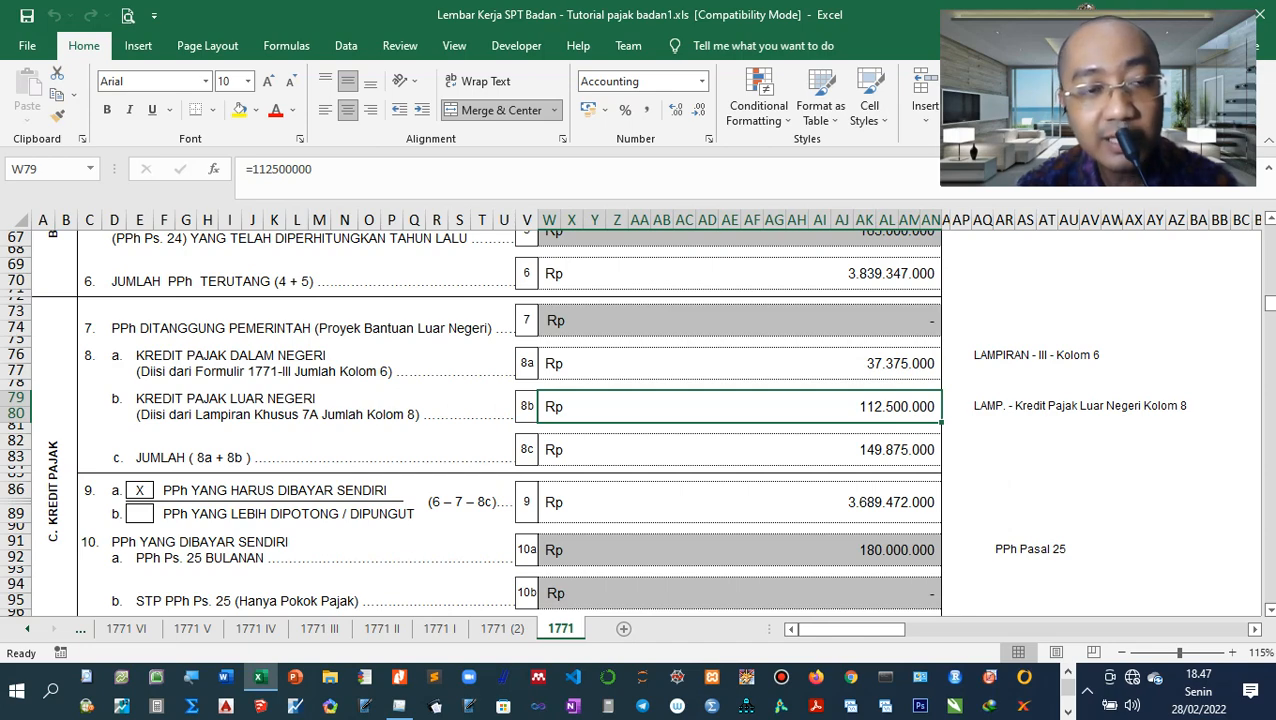
pyautogui.scroll(-3, 590, 420)
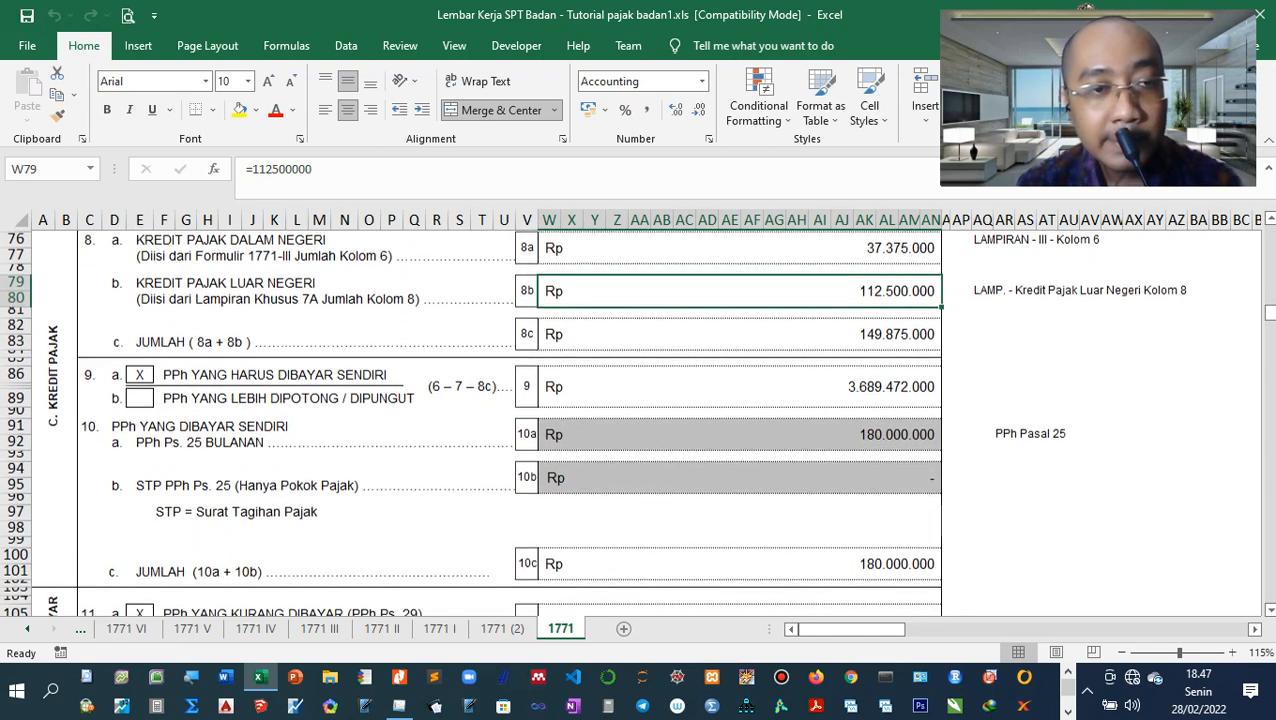
pyautogui.scroll(1, 590, 420)
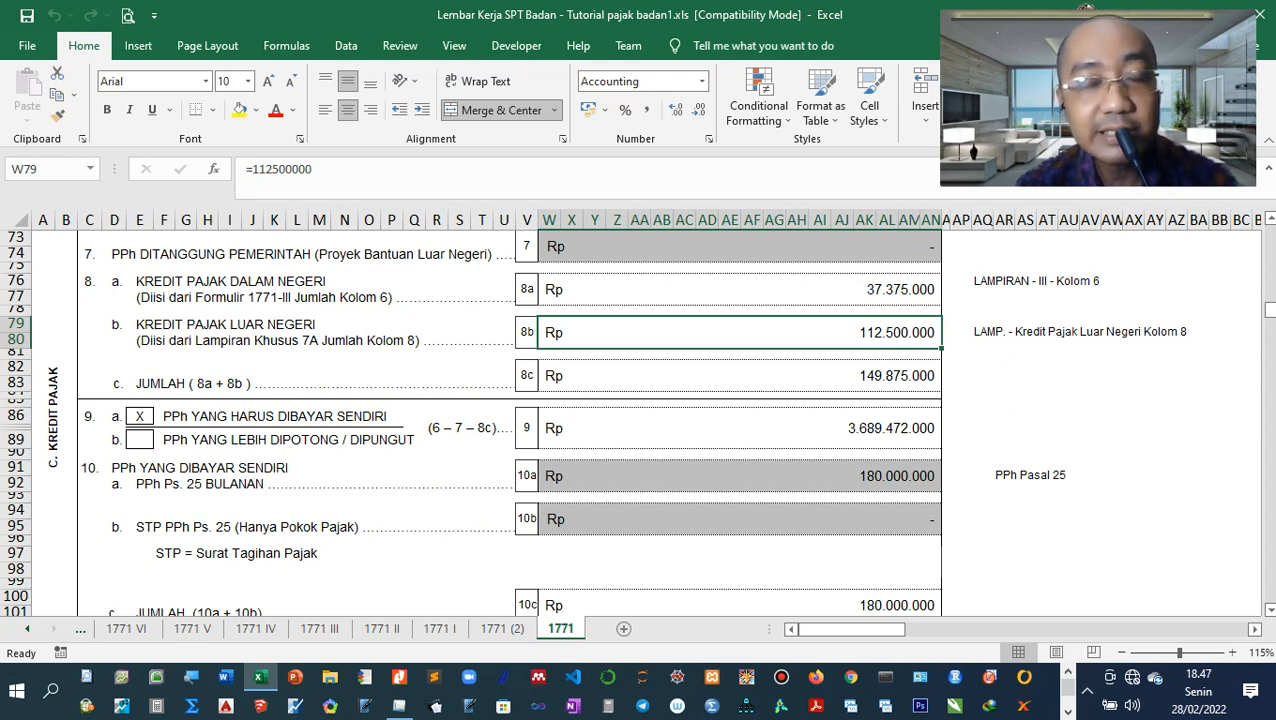
pyautogui.scroll(1, 470, 420)
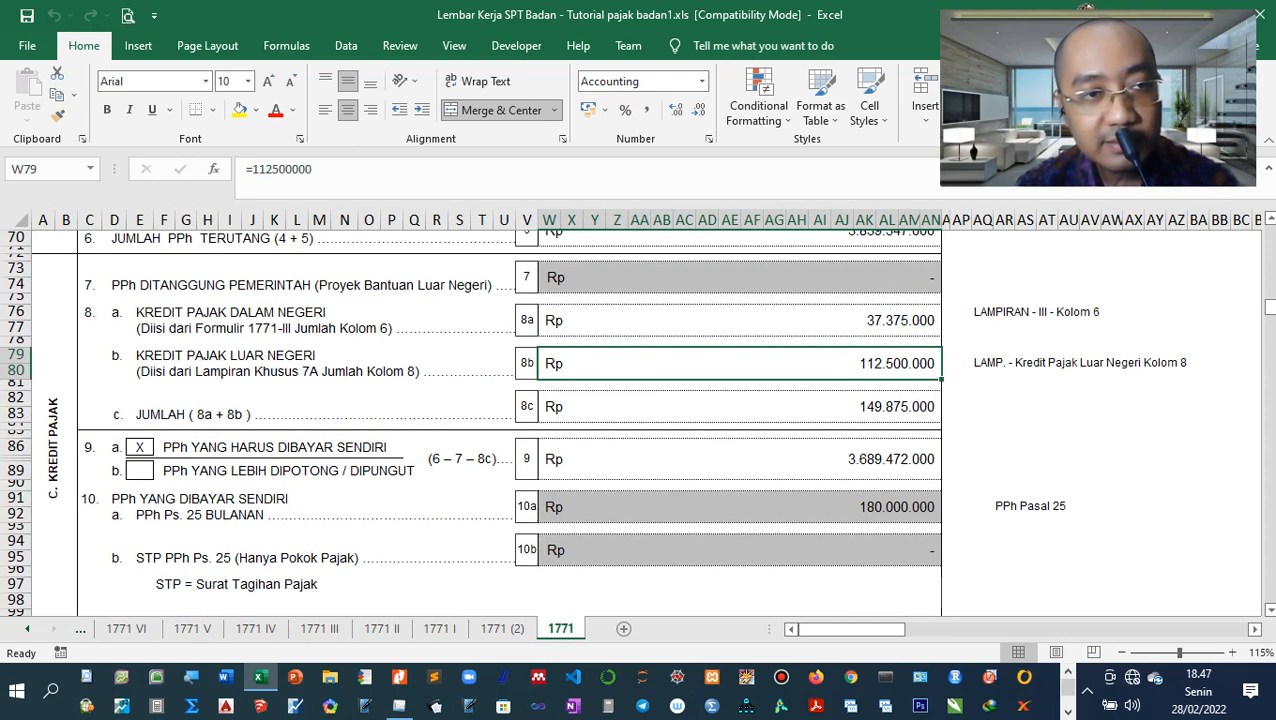
pyautogui.scroll(1, 470, 420)
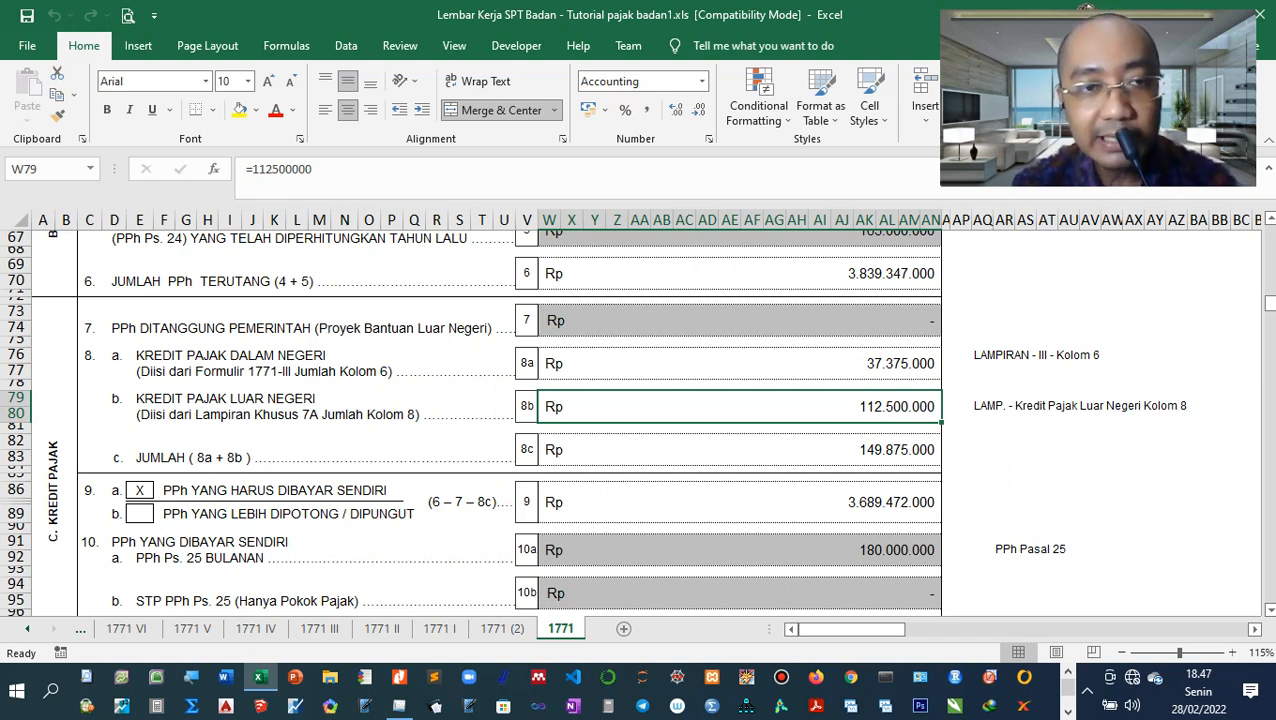
pyautogui.press('Up')
pyautogui.press('Up')
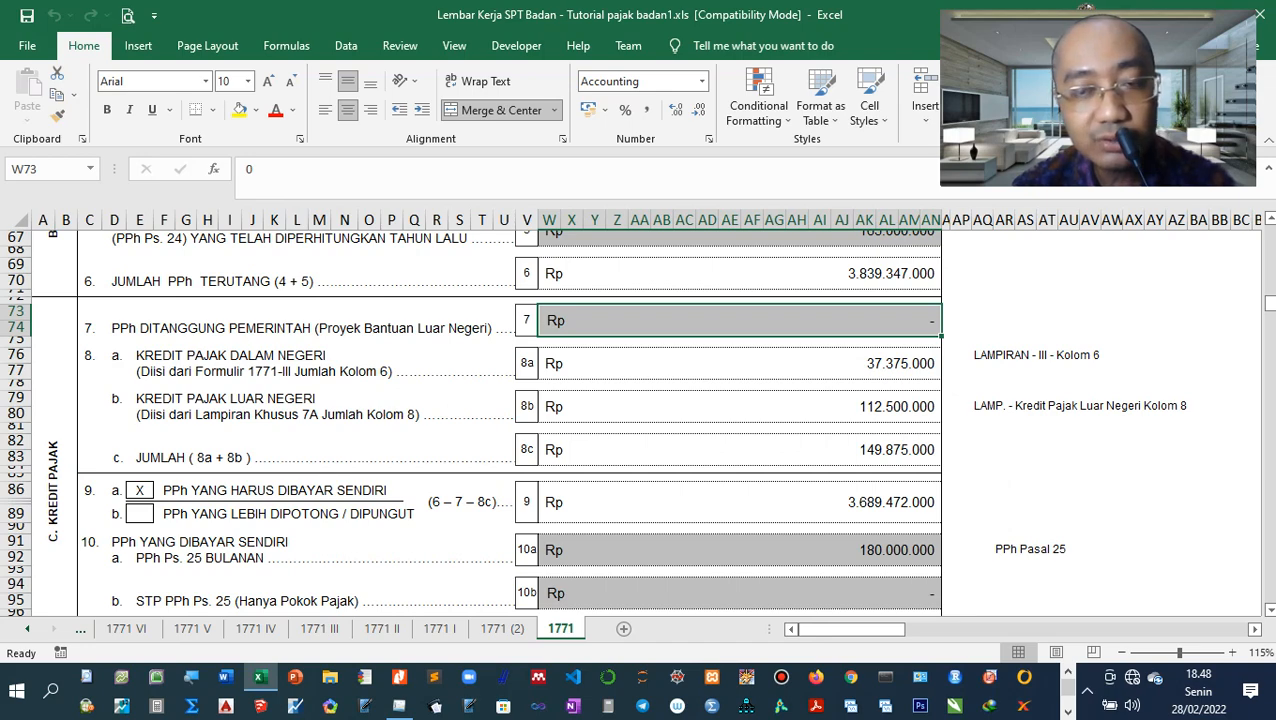
# Compare the tax credit total in item 8c and the self-payable tax in item 9 between the Excel worksheet and the e-SPT form
pyautogui.scroll(-4, 470, 420)
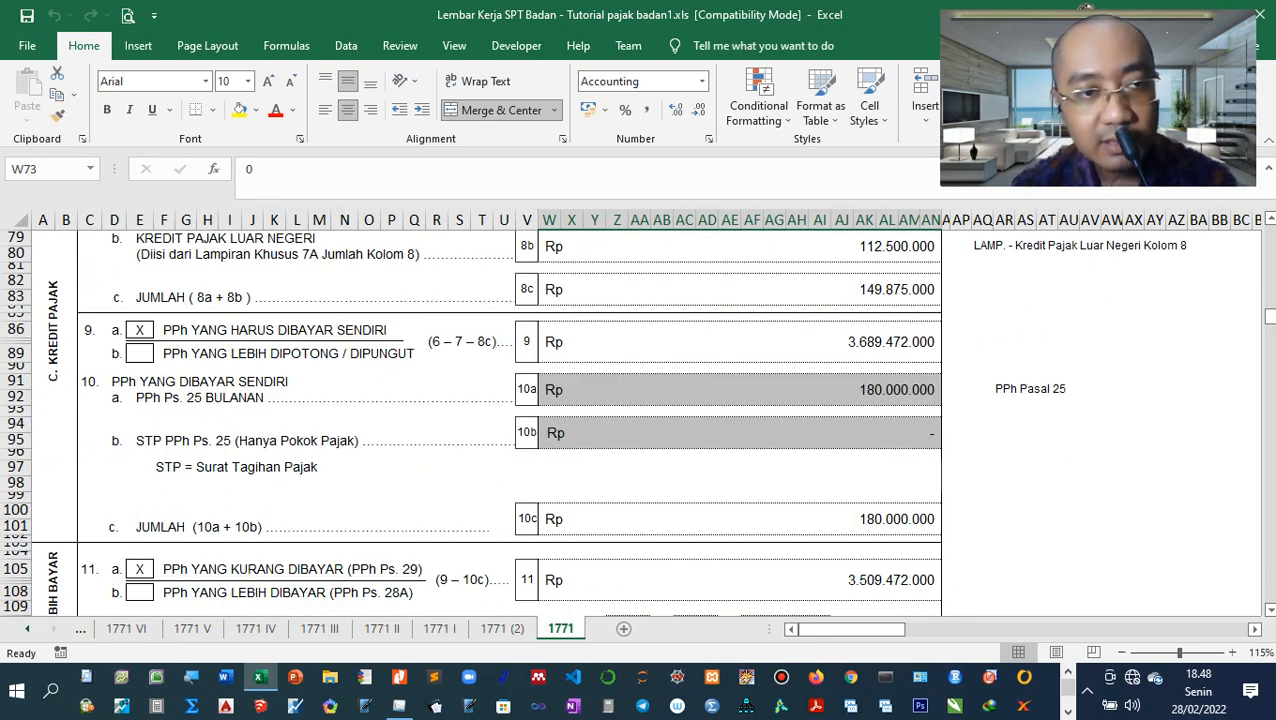
pyautogui.click(399, 706)
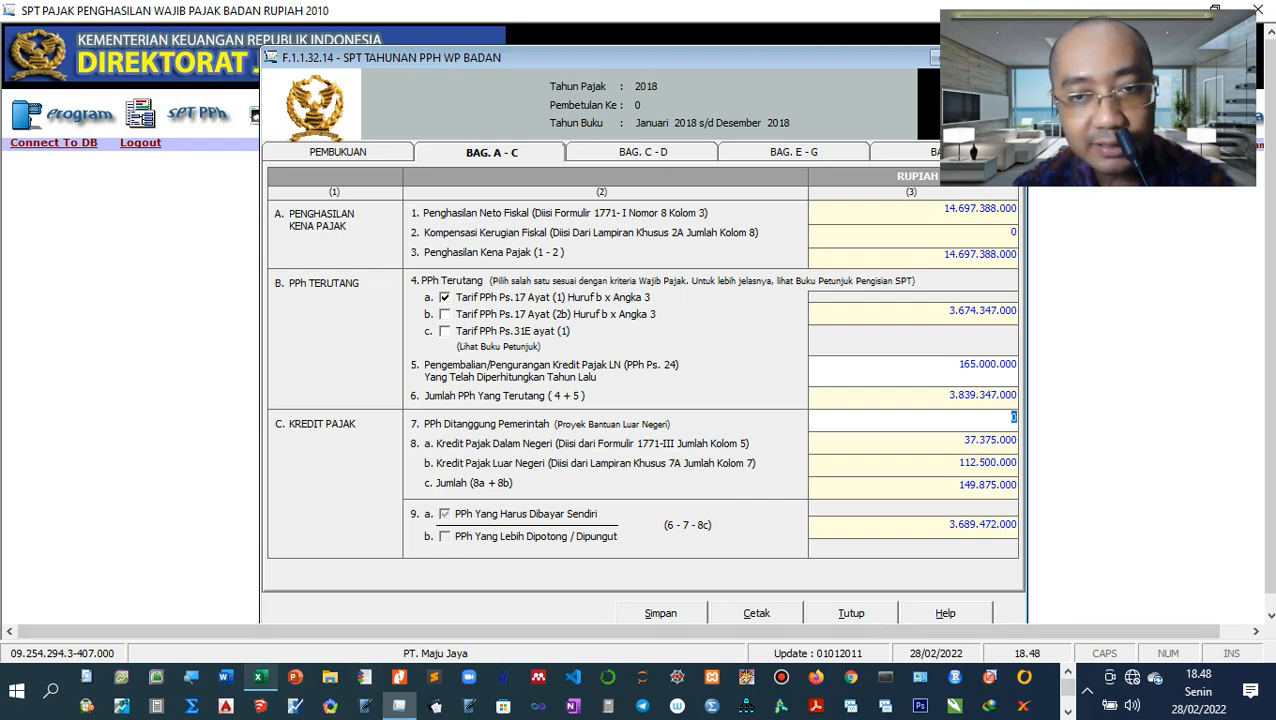
pyautogui.click(259, 678)
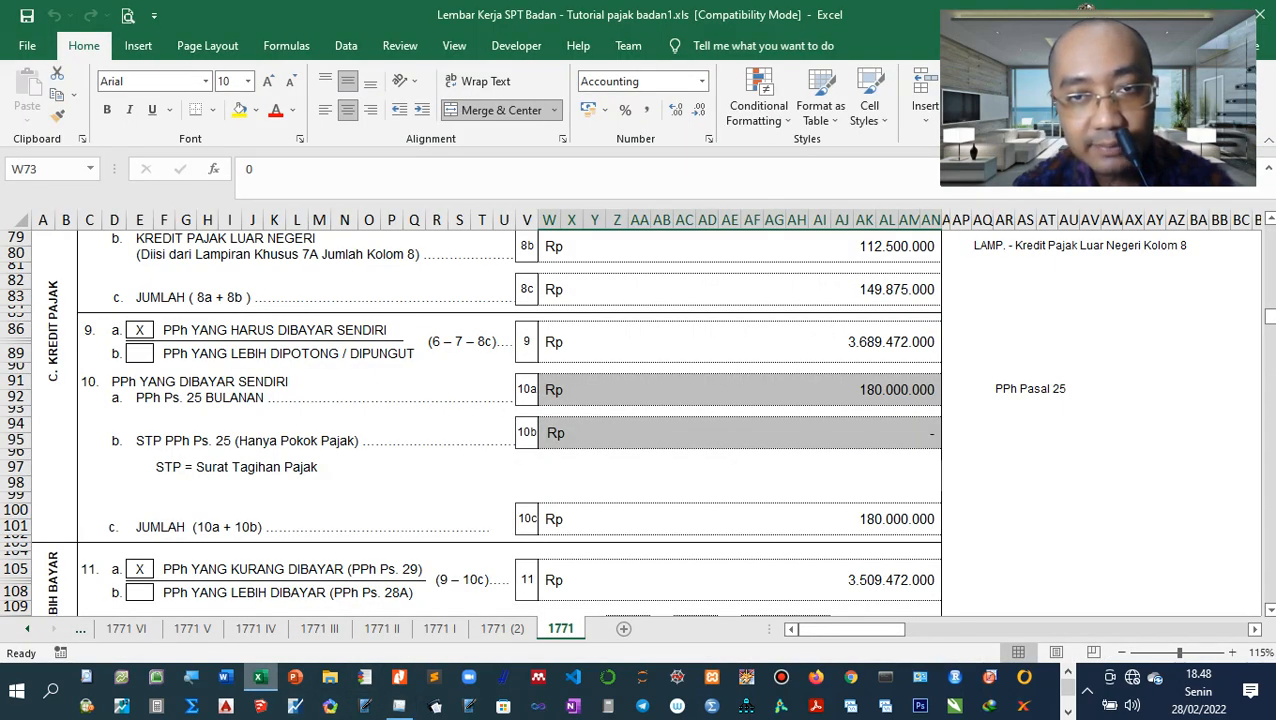
pyautogui.click(399, 706)
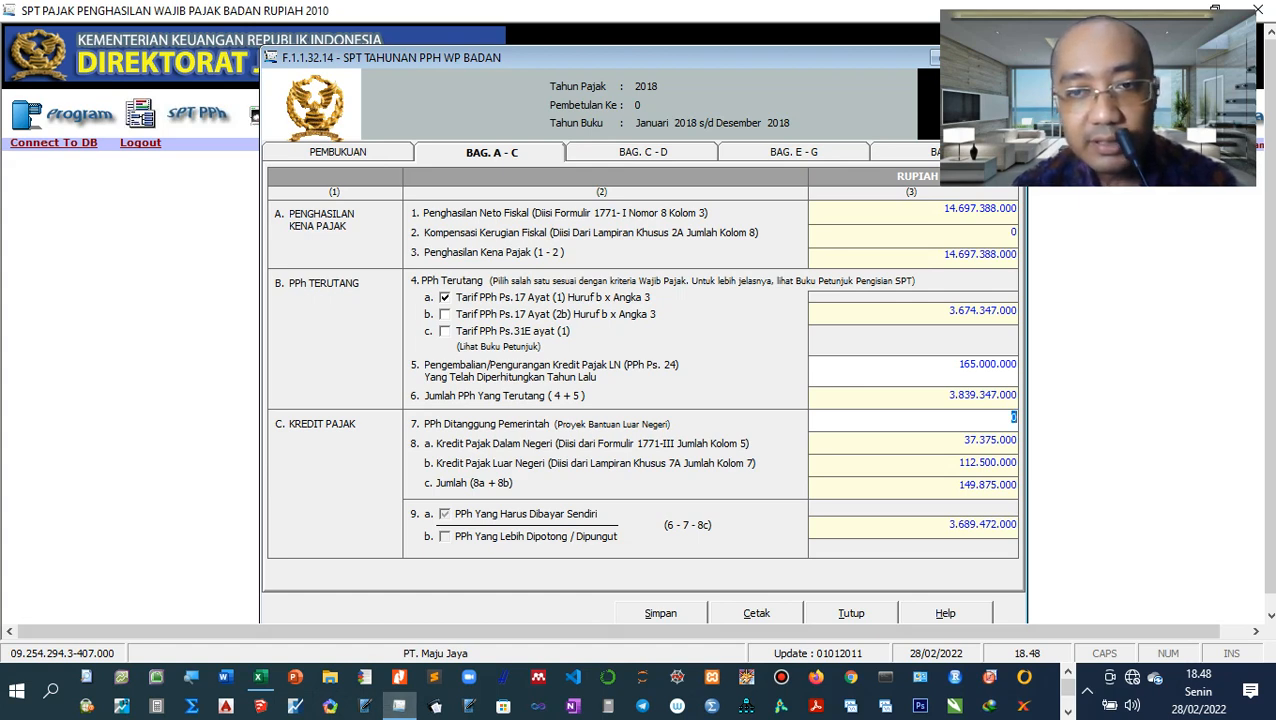
pyautogui.click(987, 485)
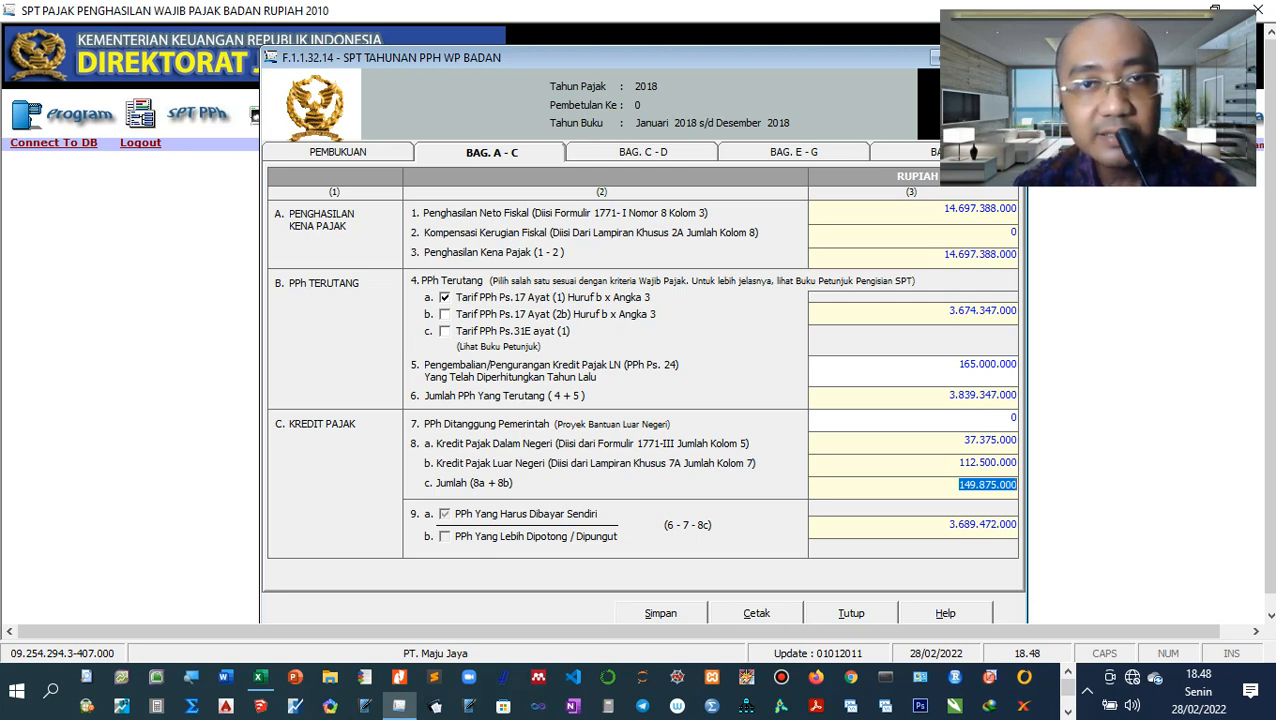
# Consult item 10 in the Excel worksheet and enter 180.000.000 as the form's PPh Ps. 25 Bulanan in sections C–D
pyautogui.click(643, 152)
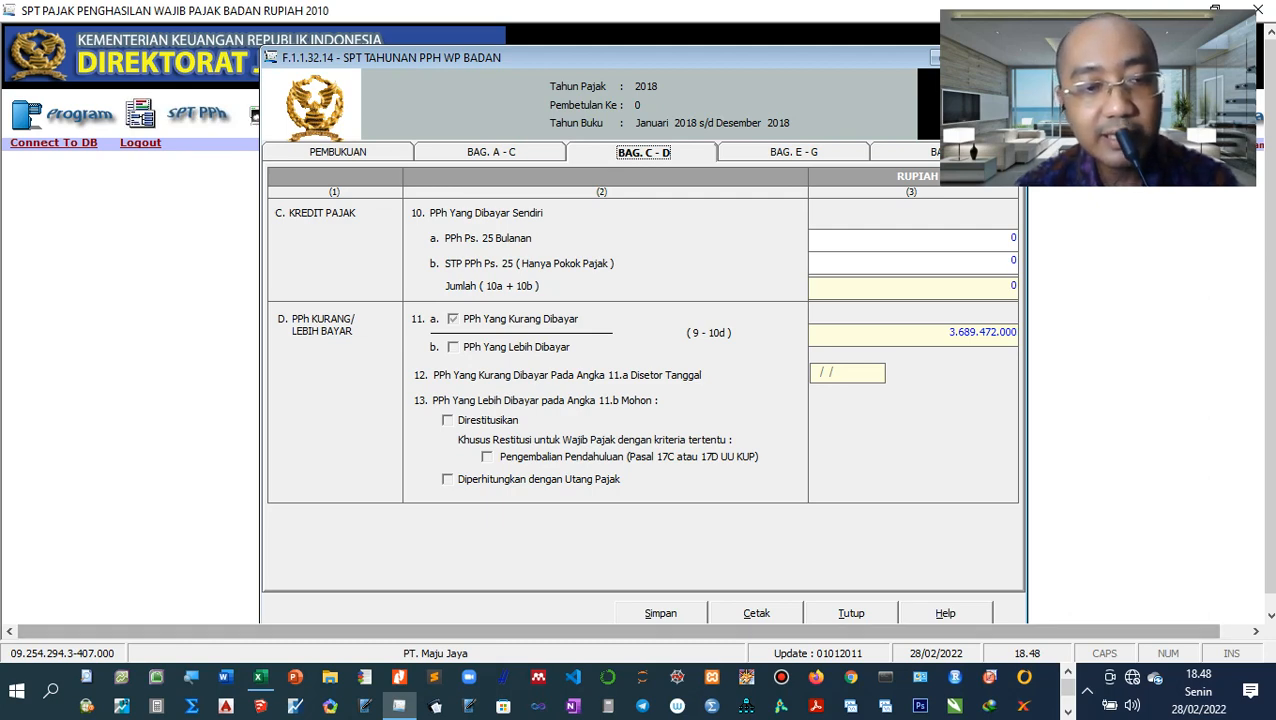
pyautogui.click(260, 678)
pyautogui.scroll(-1, 636, 420)
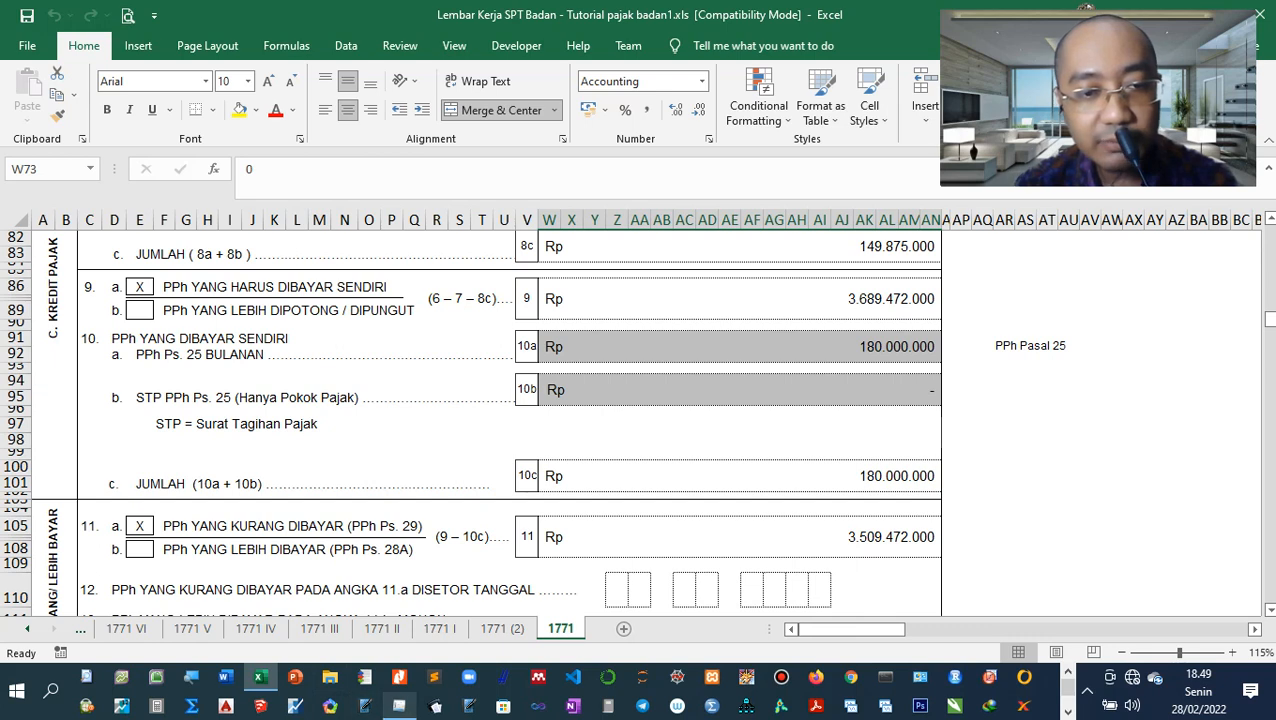
pyautogui.click(399, 706)
pyautogui.press('Tab')
pyautogui.write('180')
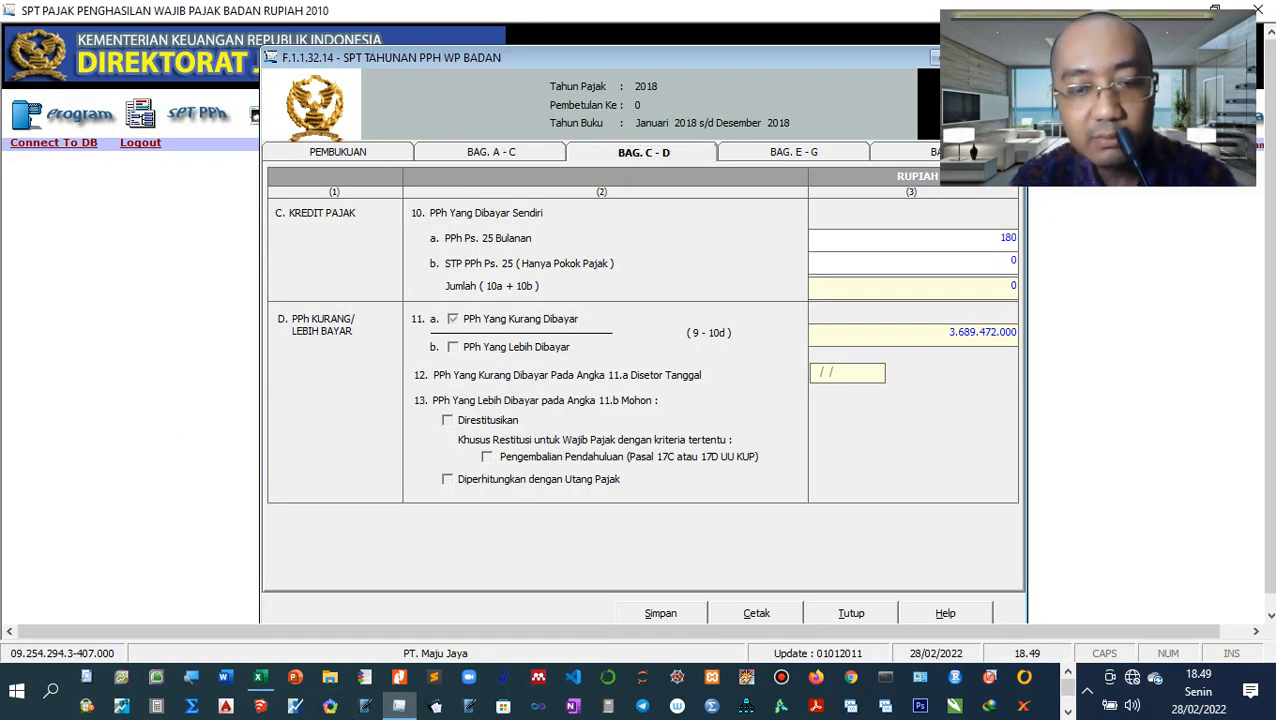
pyautogui.write('.000.00000')
pyautogui.press('Tab')
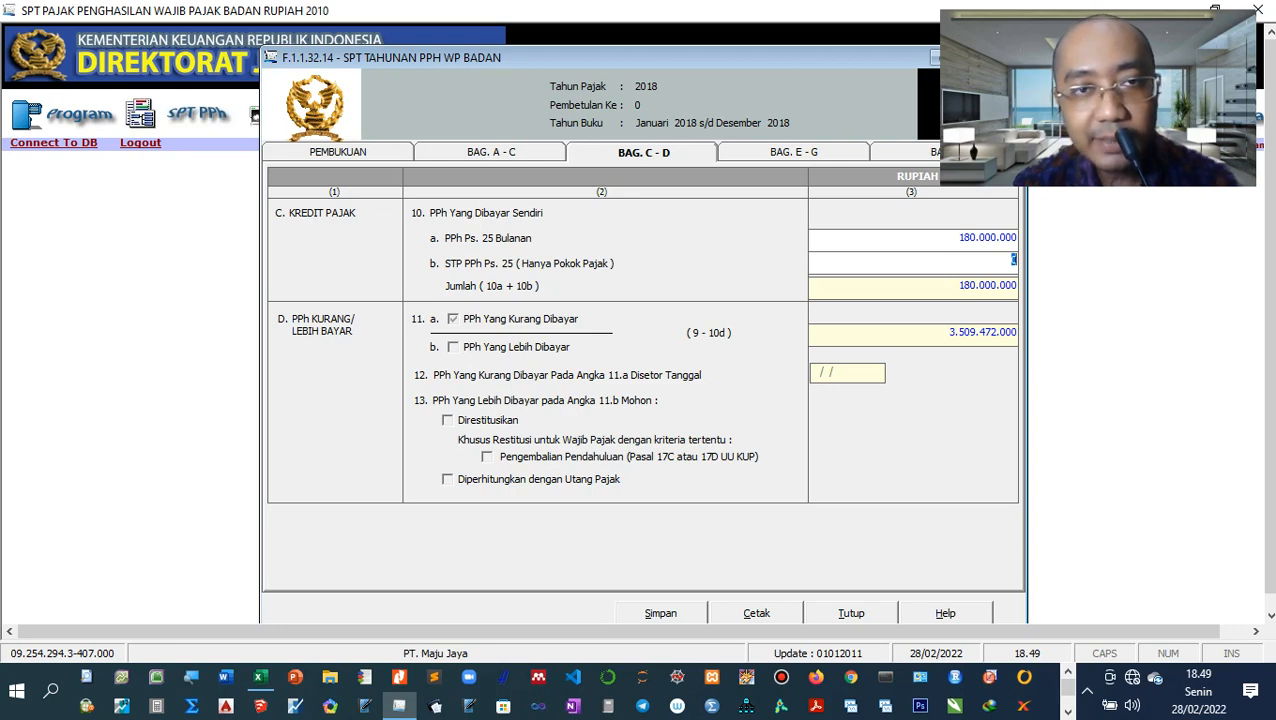
# Review the form's self-payable tax in item 9 and compare items 10 to 13 between the e-SPT form and the Excel worksheet
pyautogui.click(491, 152)
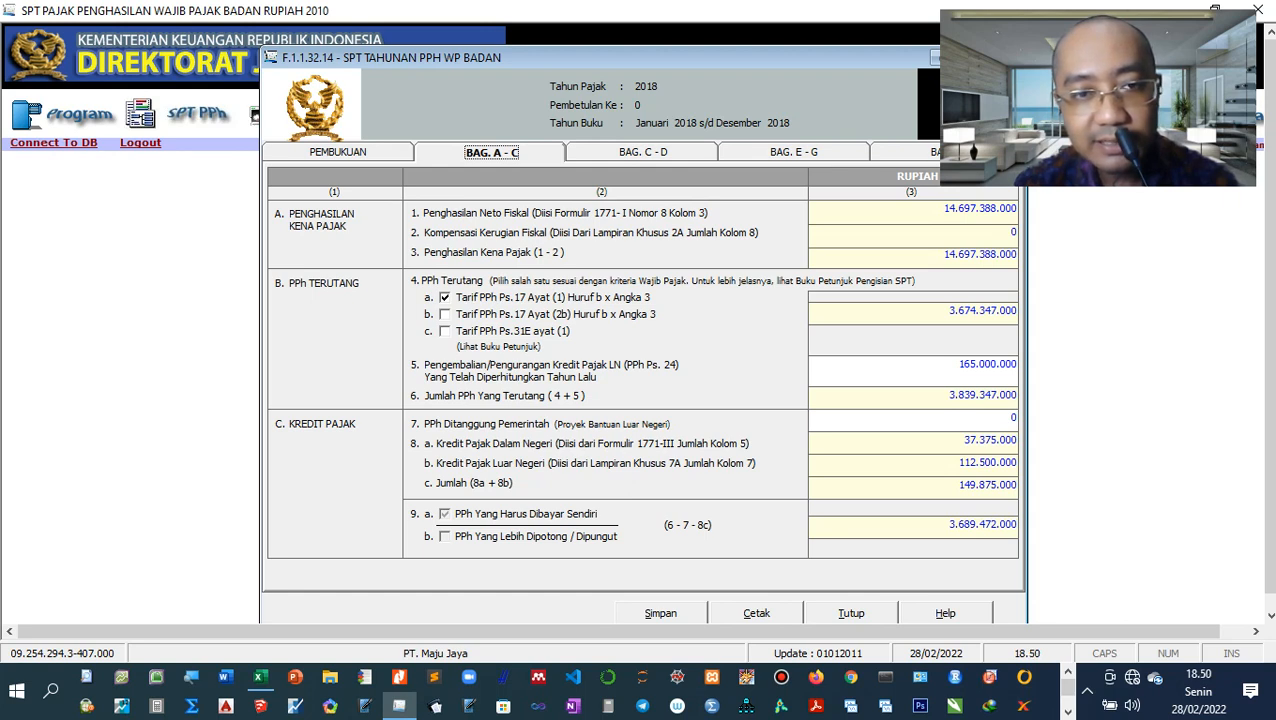
pyautogui.click(643, 152)
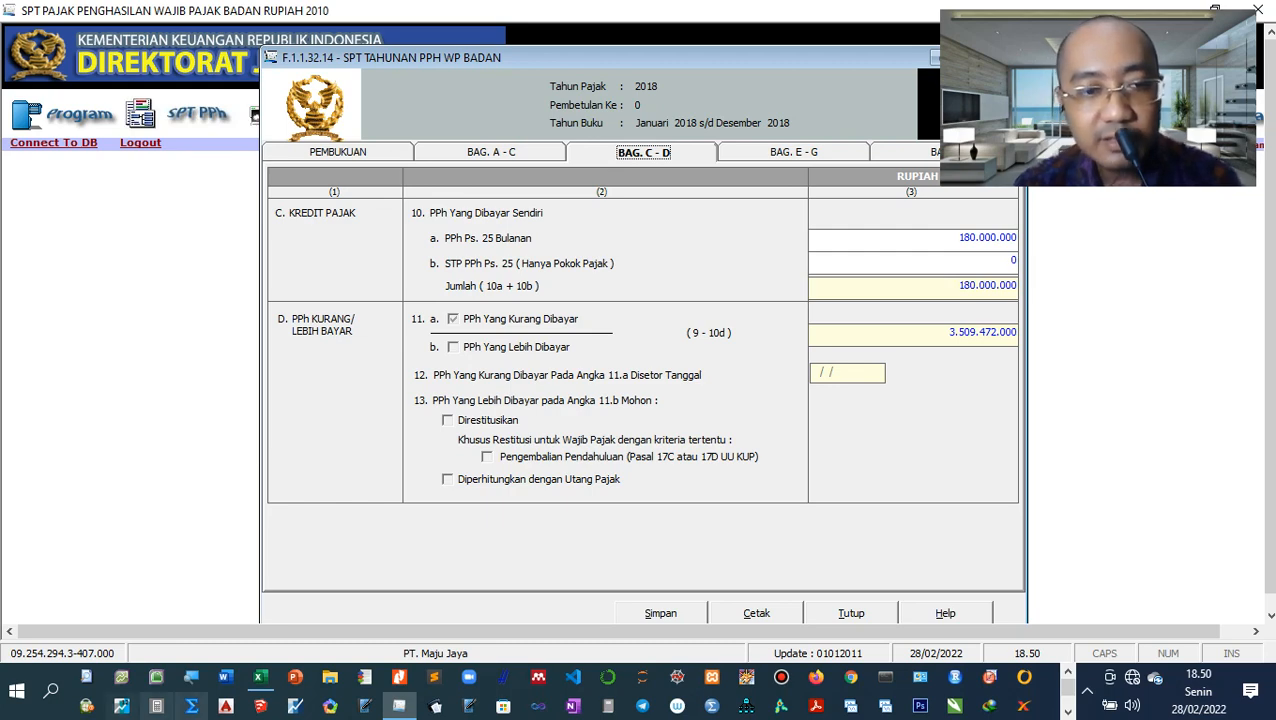
pyautogui.click(258, 677)
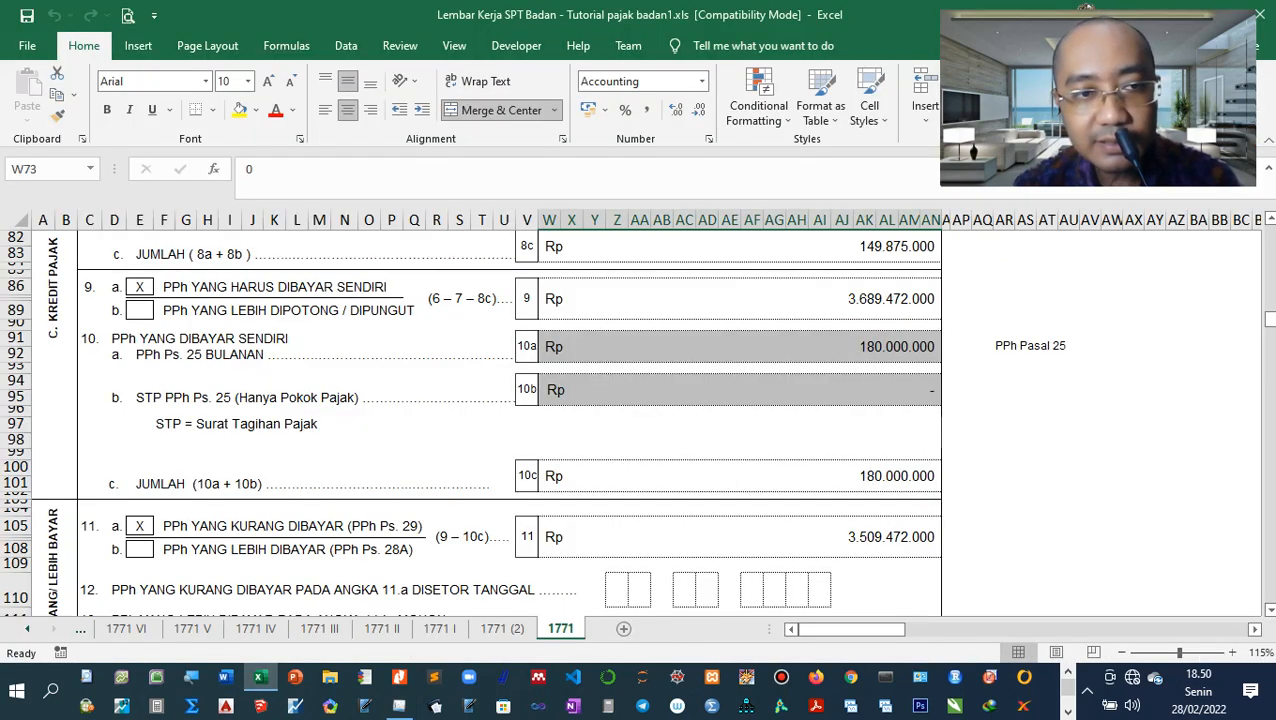
pyautogui.scroll(-3, 636, 420)
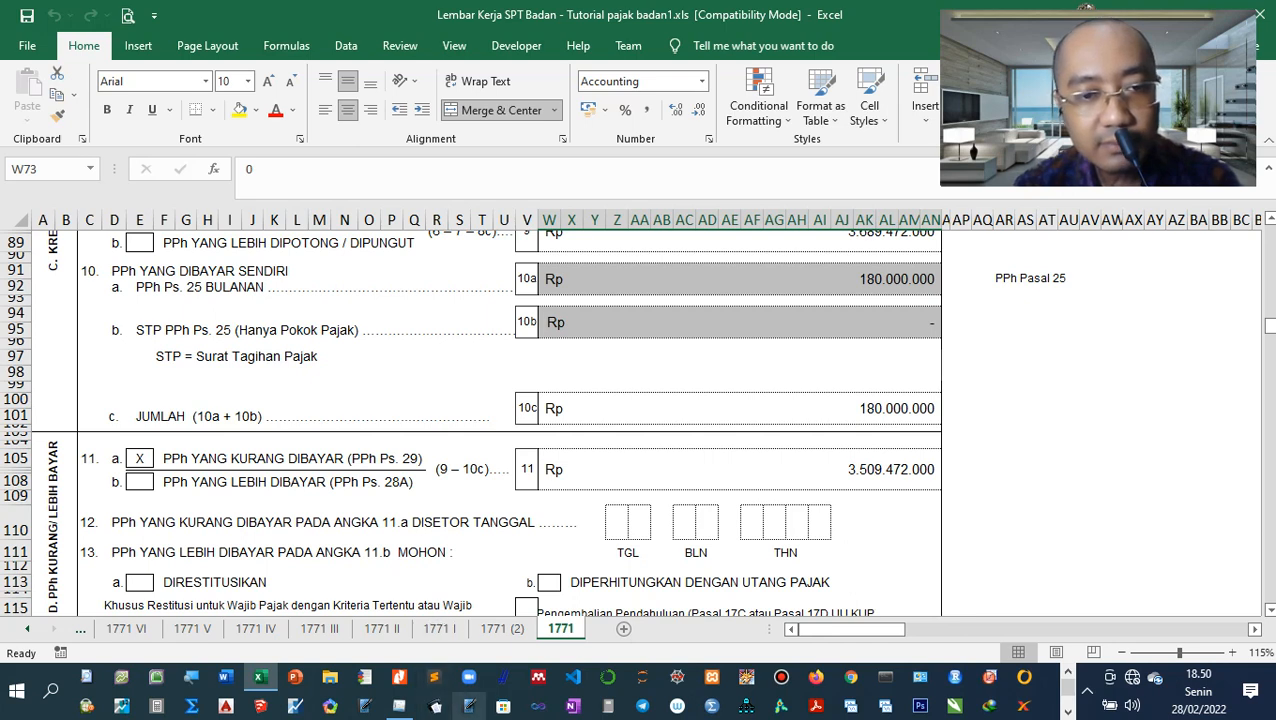
pyautogui.click(398, 706)
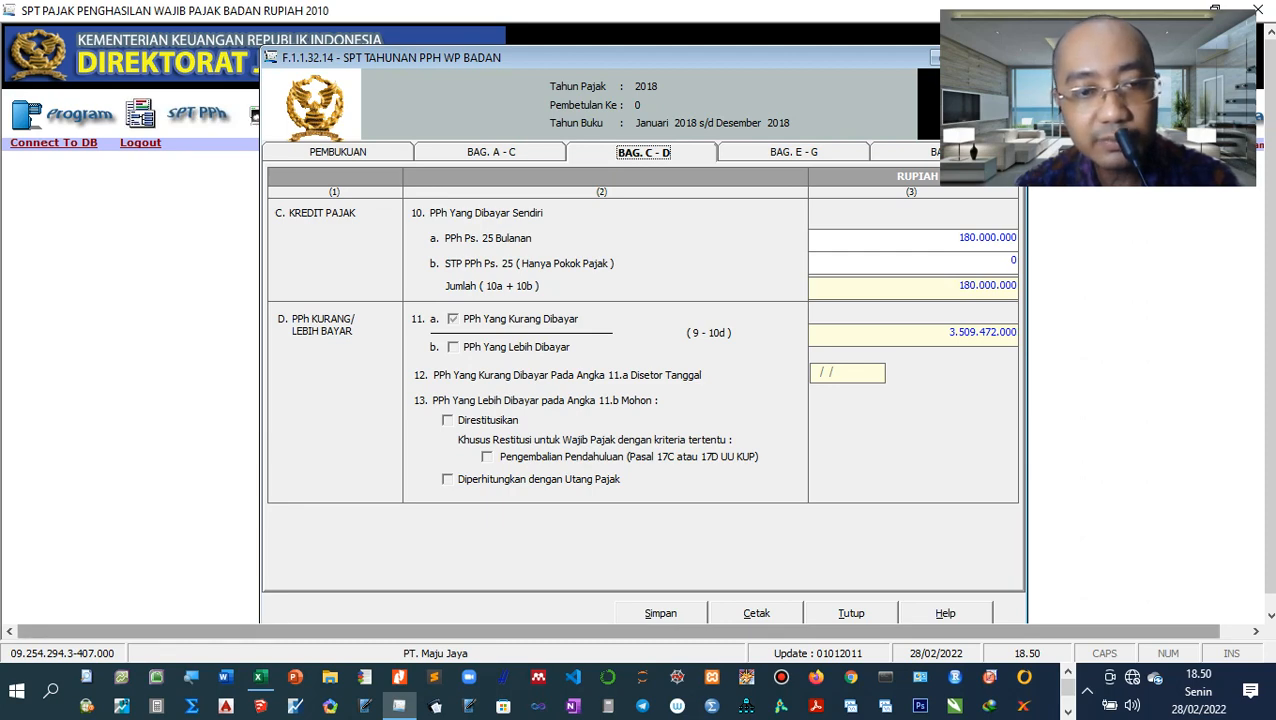
pyautogui.click(259, 677)
pyautogui.hotkey('alt', 'Tab')
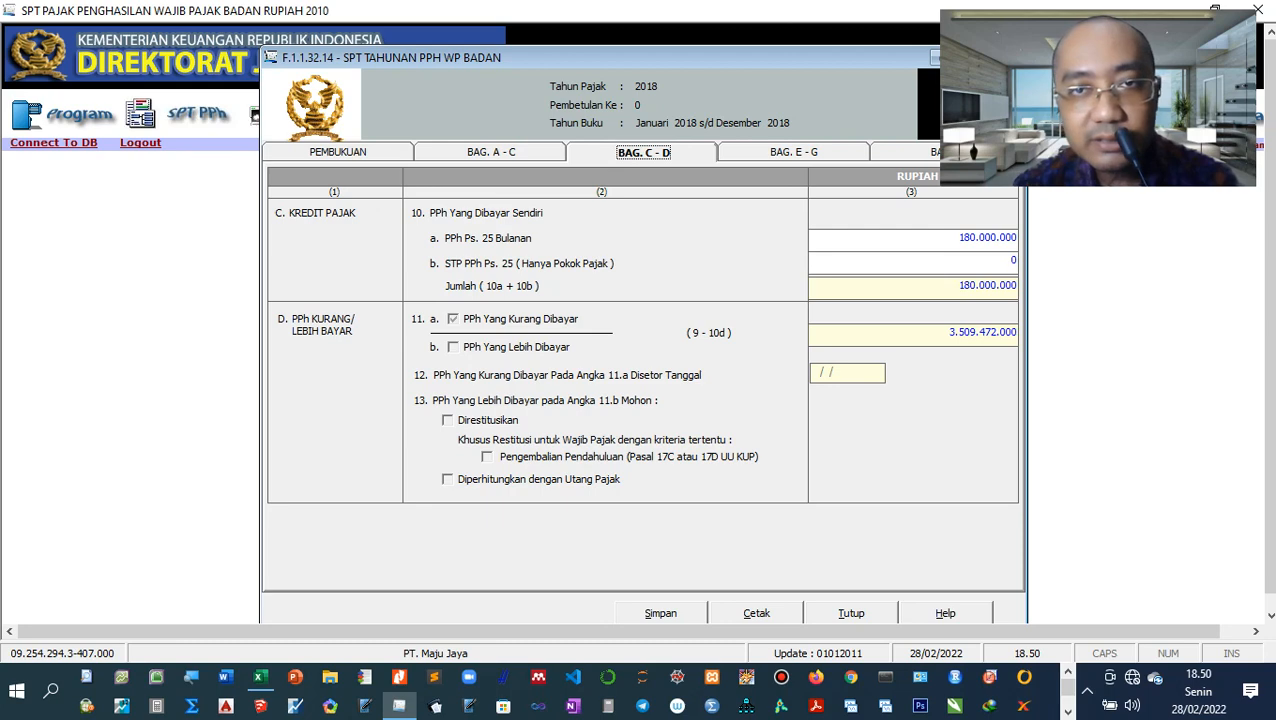
# Open sections E–G of the form and consult the item 14 instalment figures on the Excel worksheet's 1771 (2) sheet
pyautogui.click(794, 152)
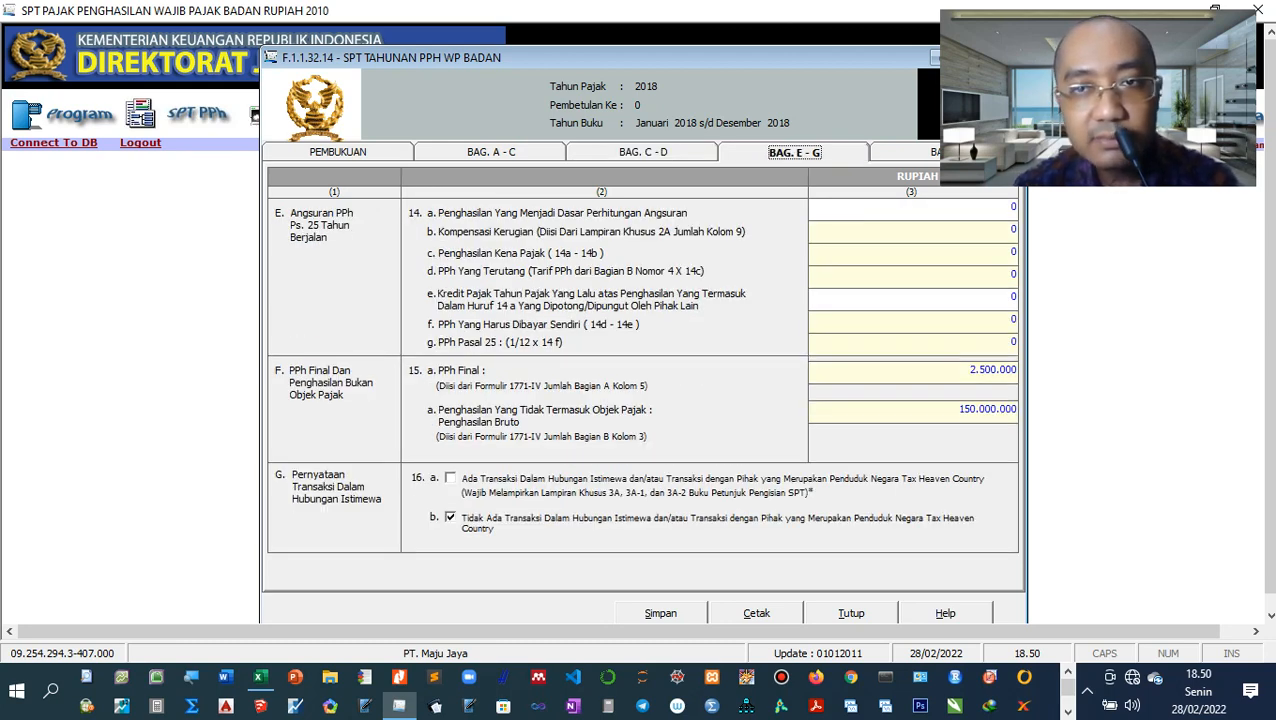
pyautogui.moveTo(680, 58); pyautogui.dragTo(549, 89)
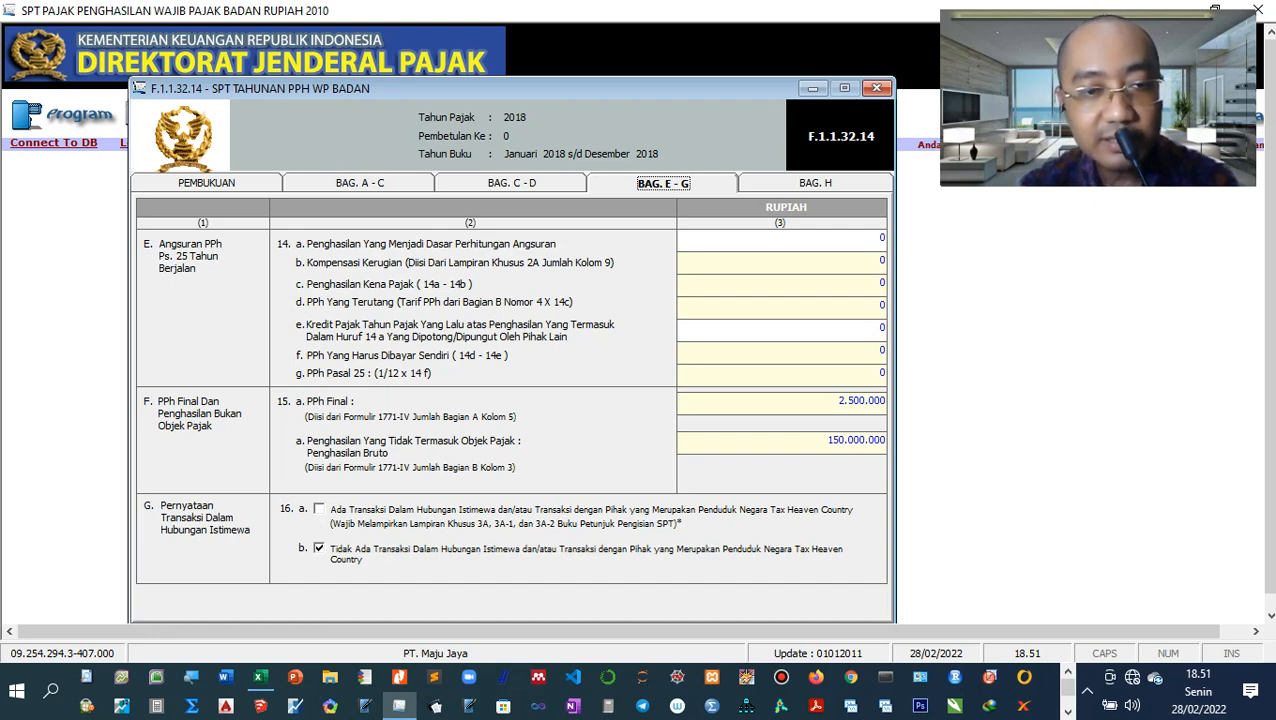
pyautogui.click(261, 678)
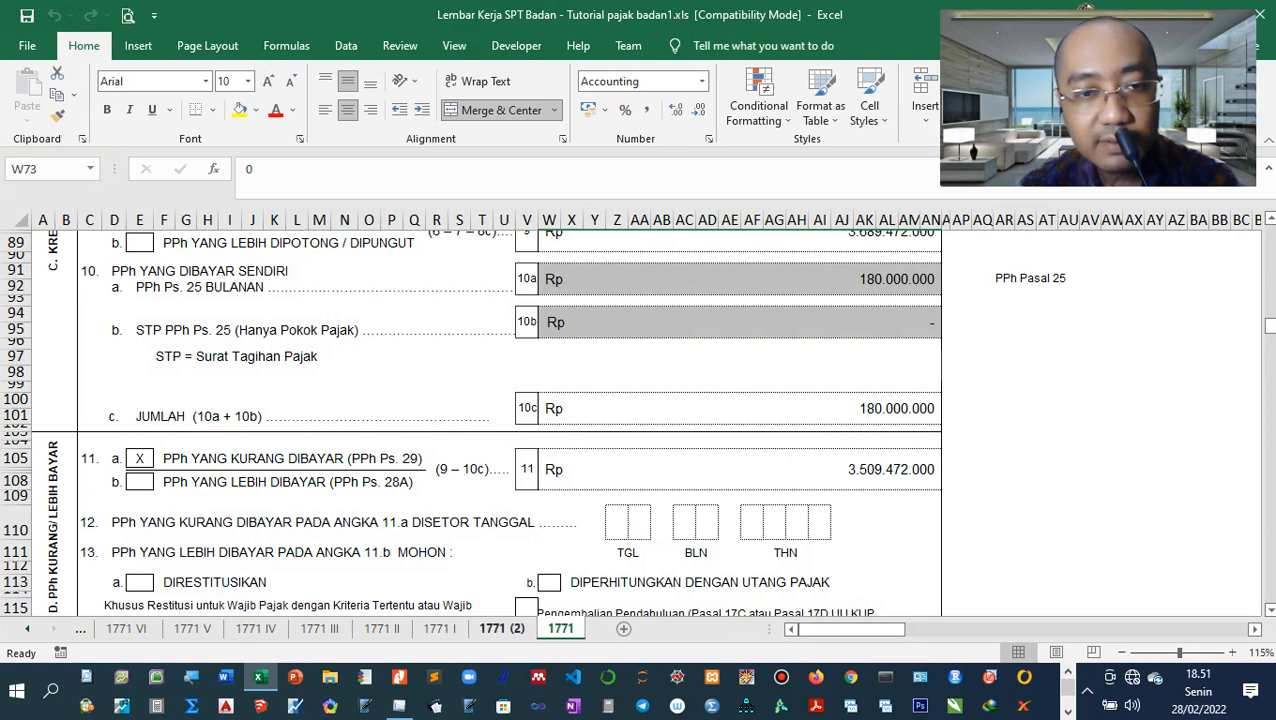
pyautogui.click(502, 628)
pyautogui.scroll(12, 400, 420)
pyautogui.scroll(6, 400, 420)
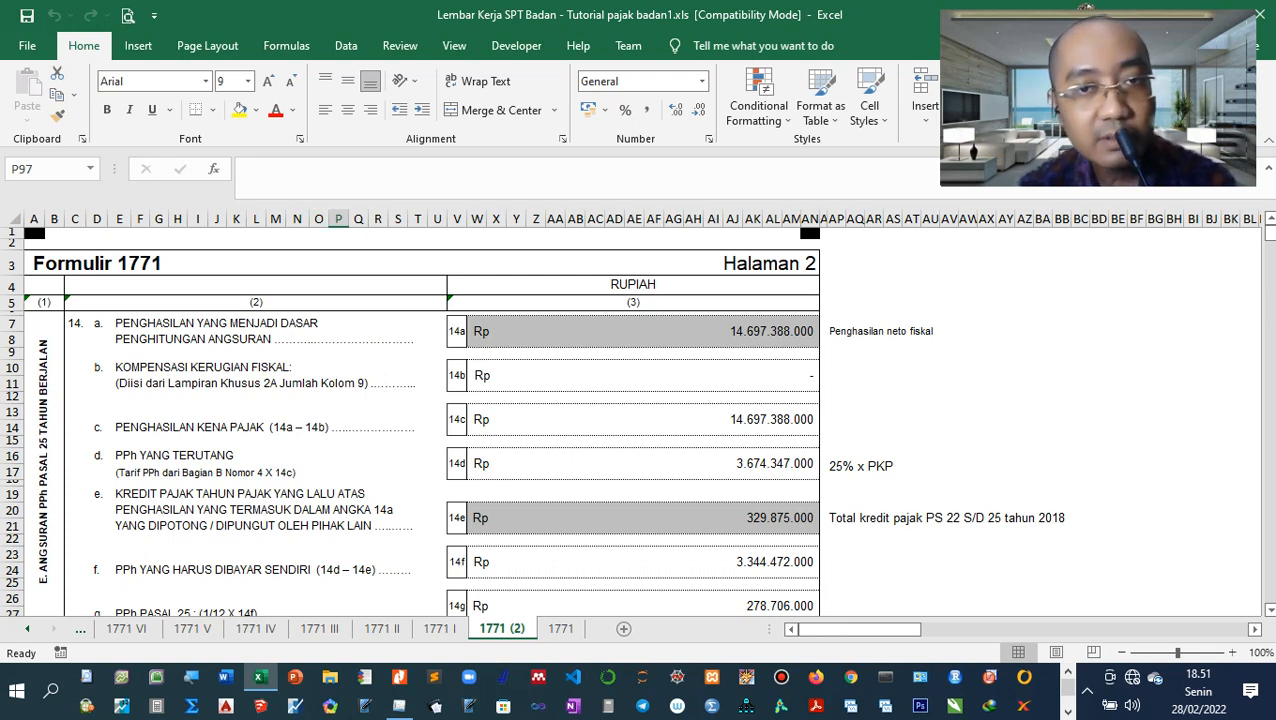
pyautogui.moveTo(890, 14); pyautogui.dragTo(0, 52)
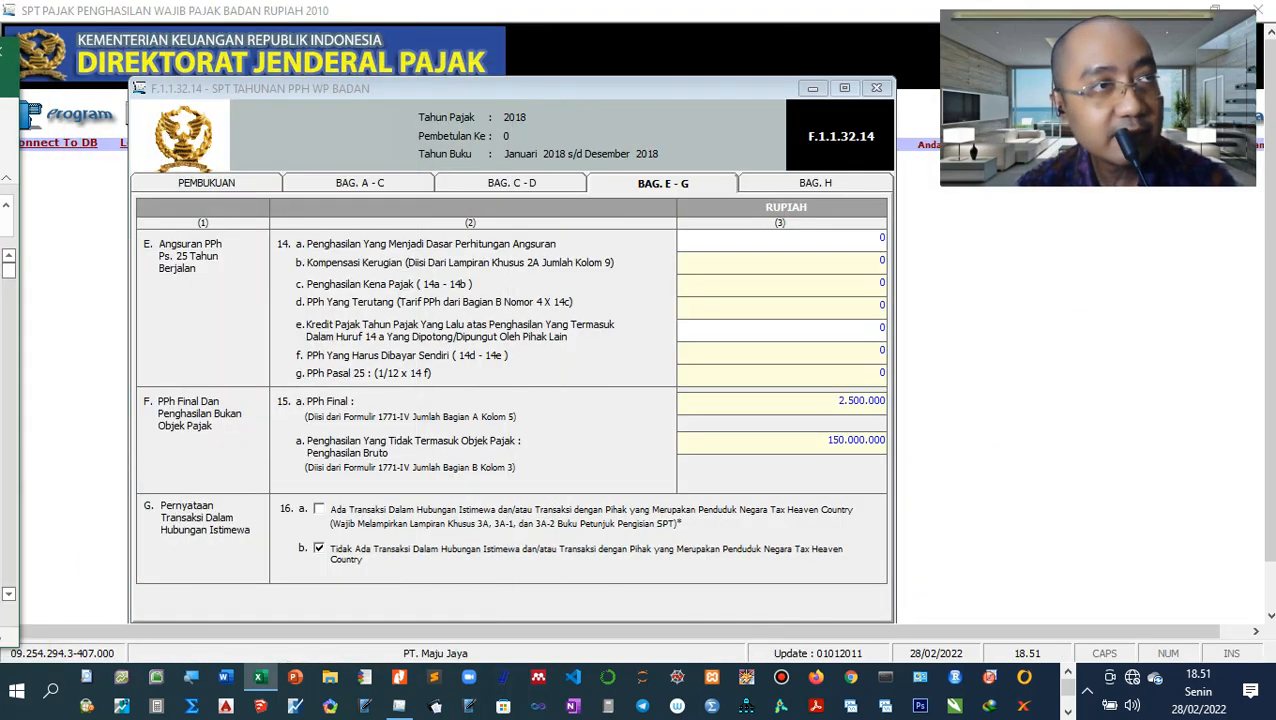
# Enter 14.697.388.000 as item 14a, Penghasilan Yang Menjadi Dasar Perhitungan Angsuran, and check the Kompensasi Kerugian field in 14b
pyautogui.click(781, 239)
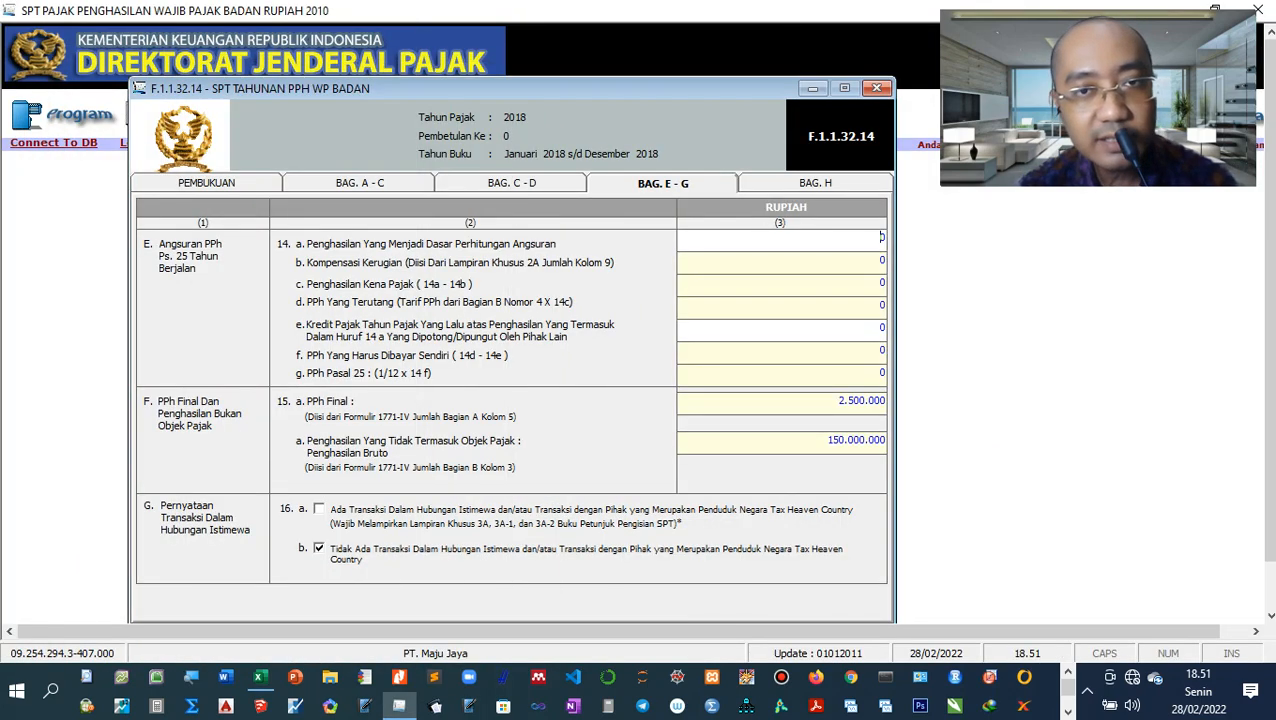
pyautogui.write('1')
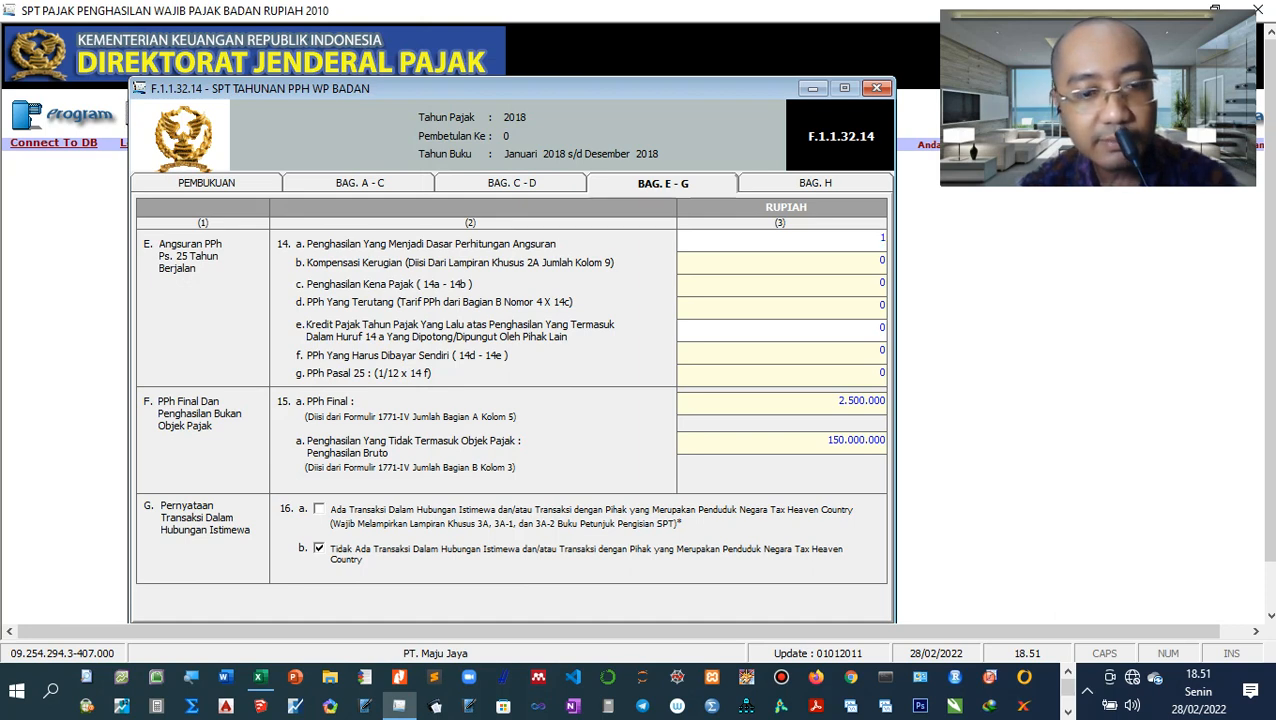
pyautogui.write('4.69')
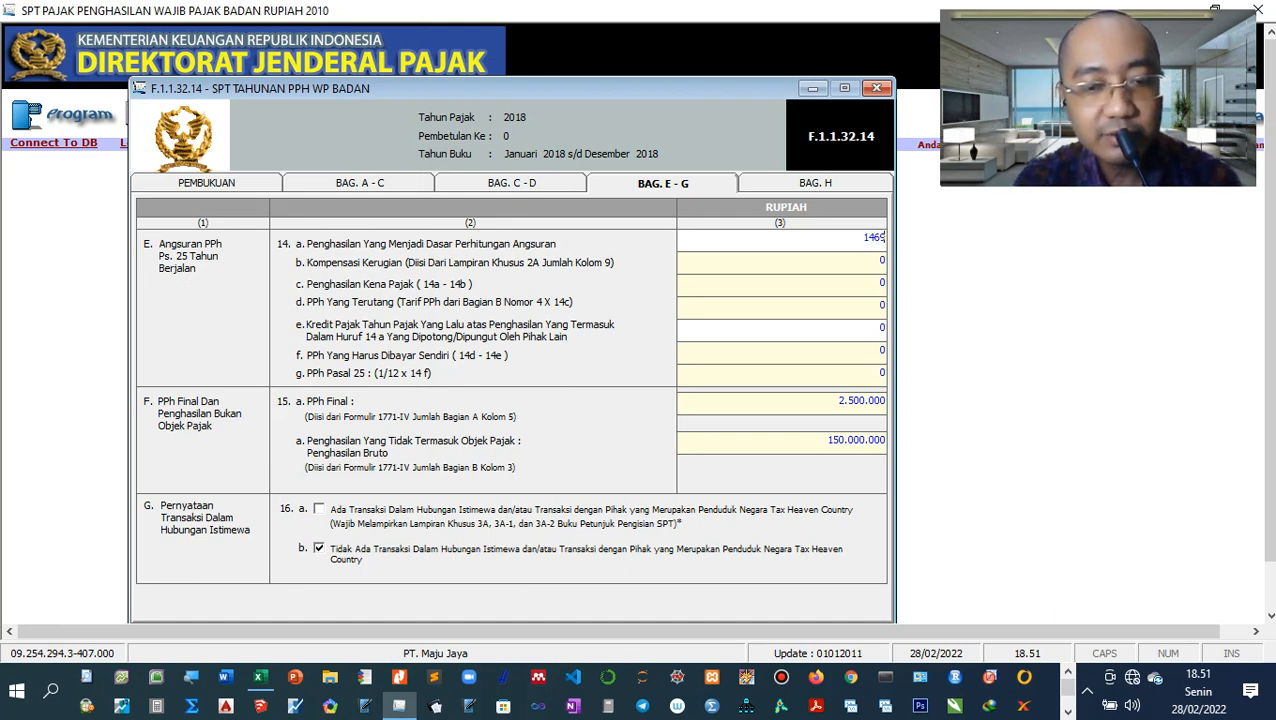
pyautogui.write('7.3')
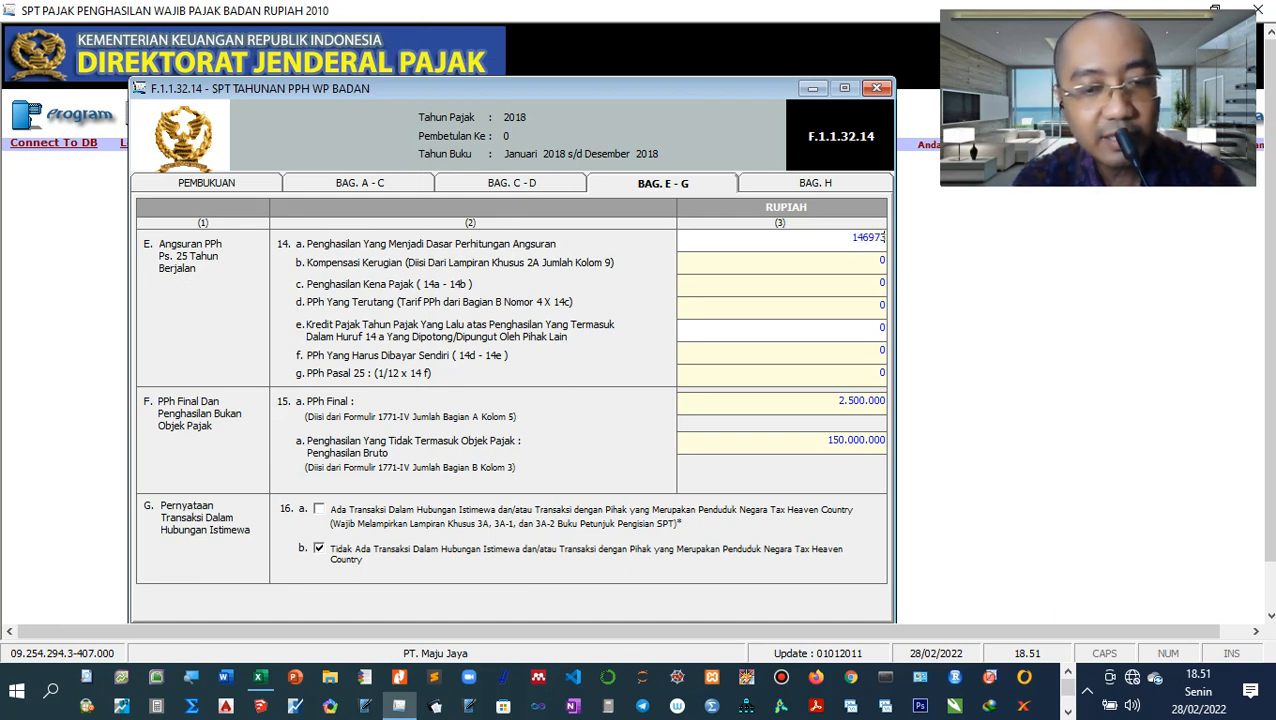
pyautogui.write('88.000')
pyautogui.press('Tab')
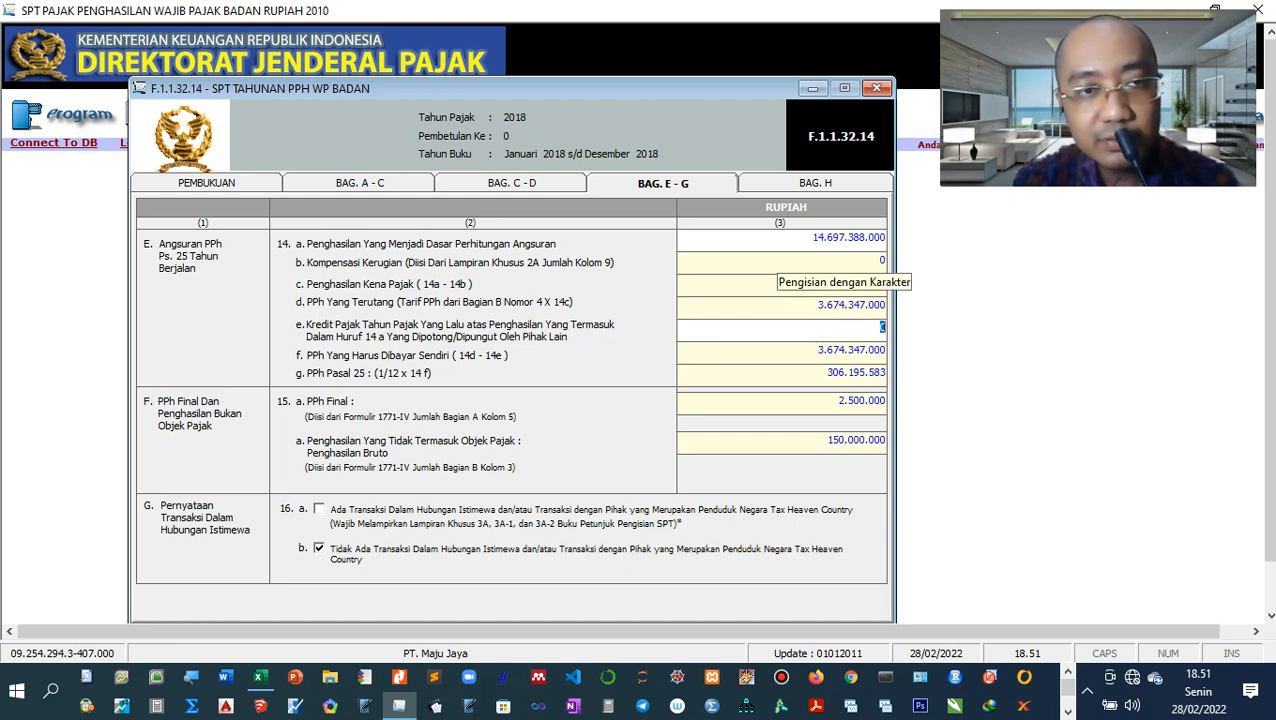
pyautogui.click(881, 259)
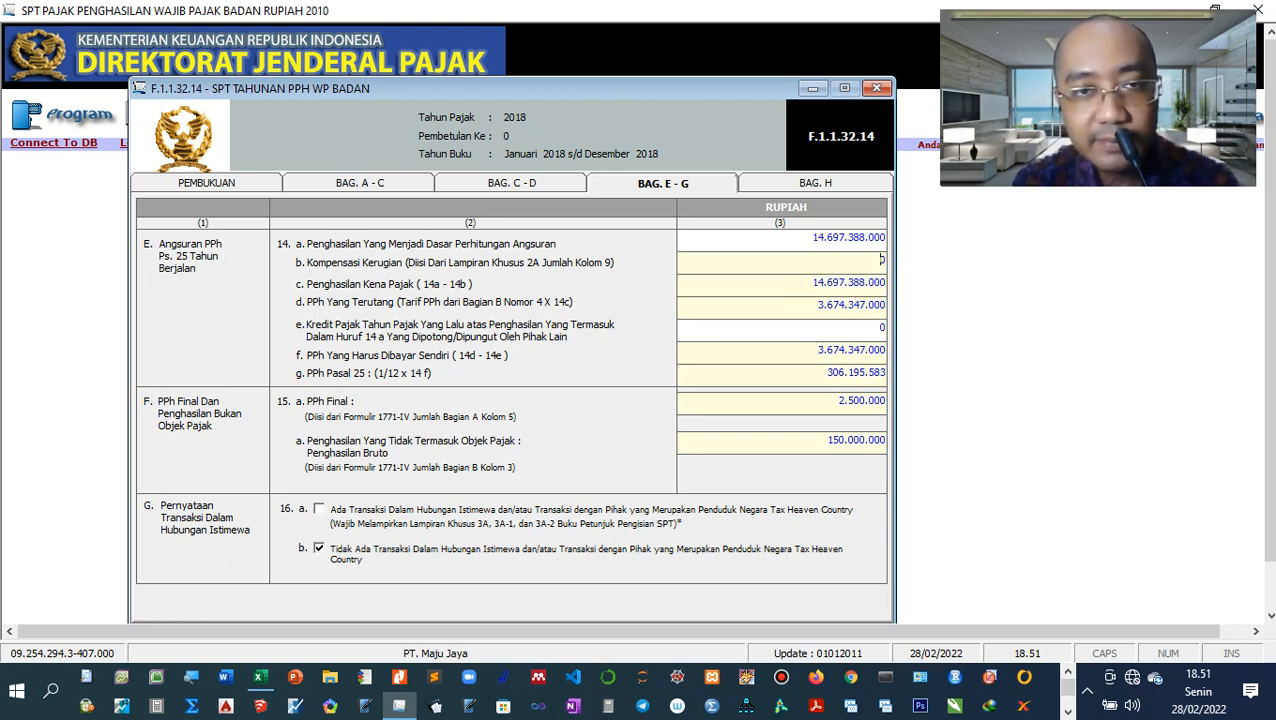
pyautogui.doubleClick(881, 260)
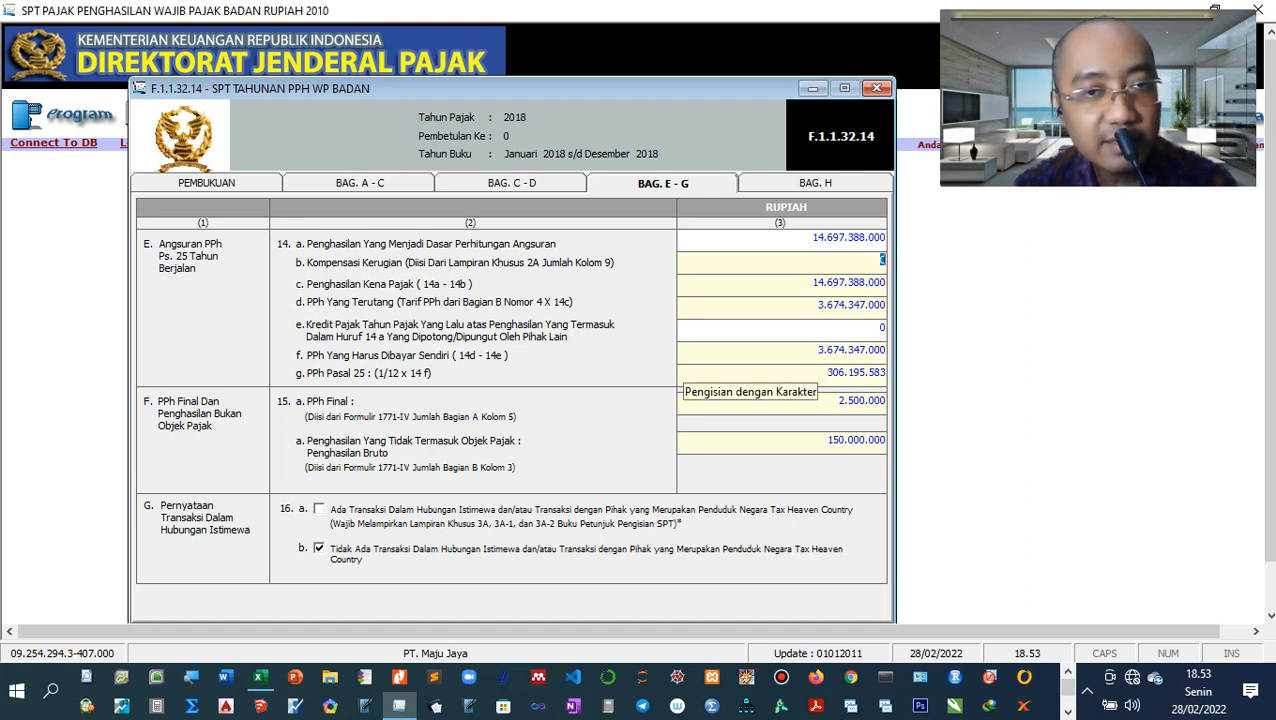
# Enter 329.875.000 as the previous-year tax credit in item 14e and check the item 14 figures against the Excel worksheet
pyautogui.click(790, 328)
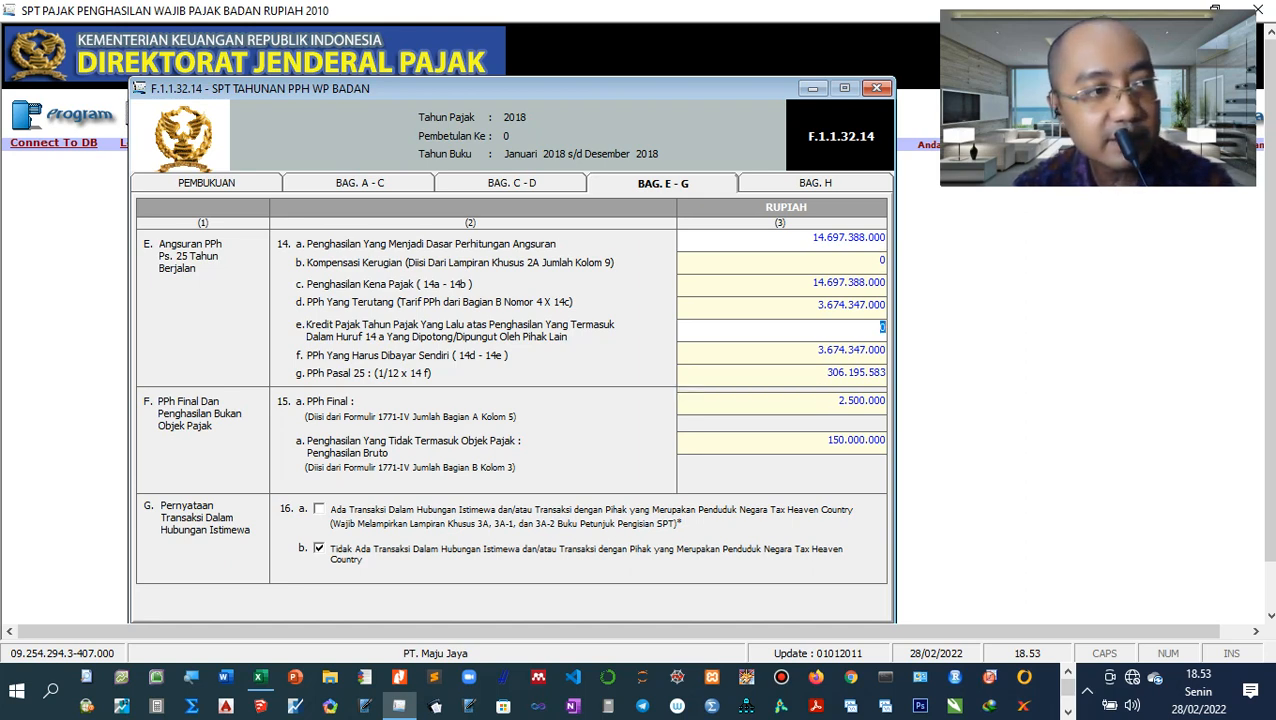
pyautogui.write('32')
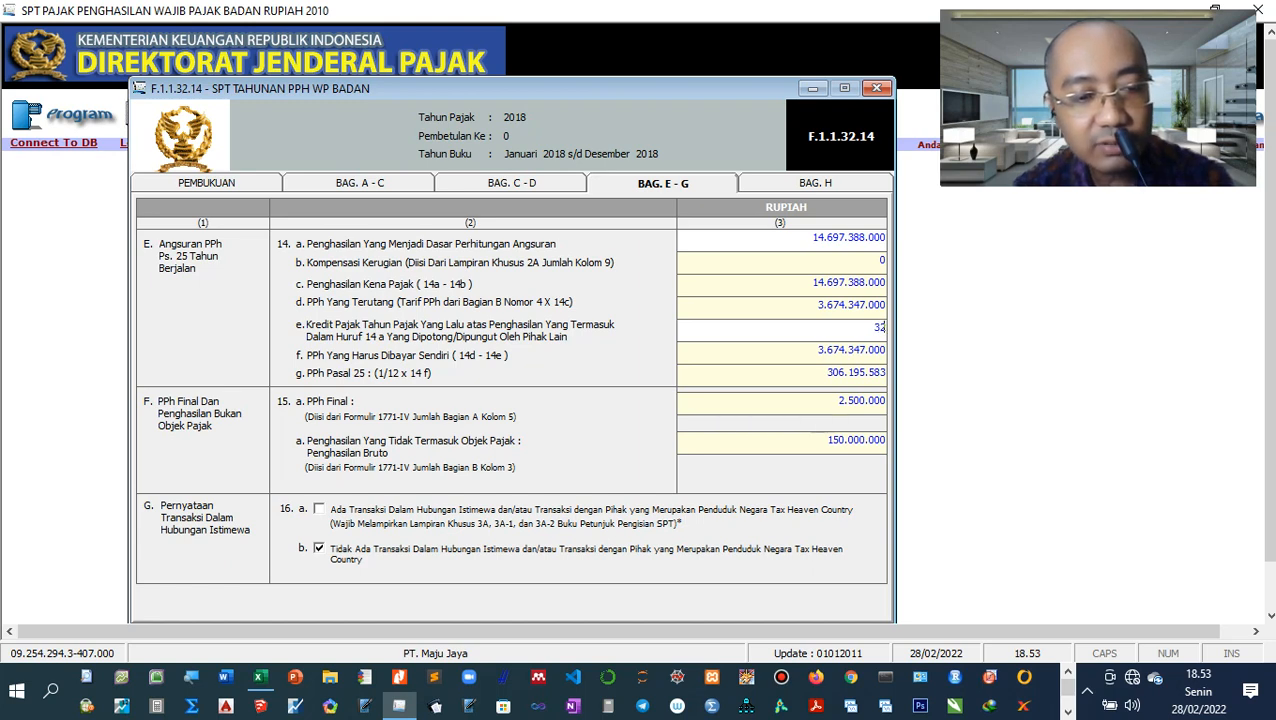
pyautogui.write('9.8')
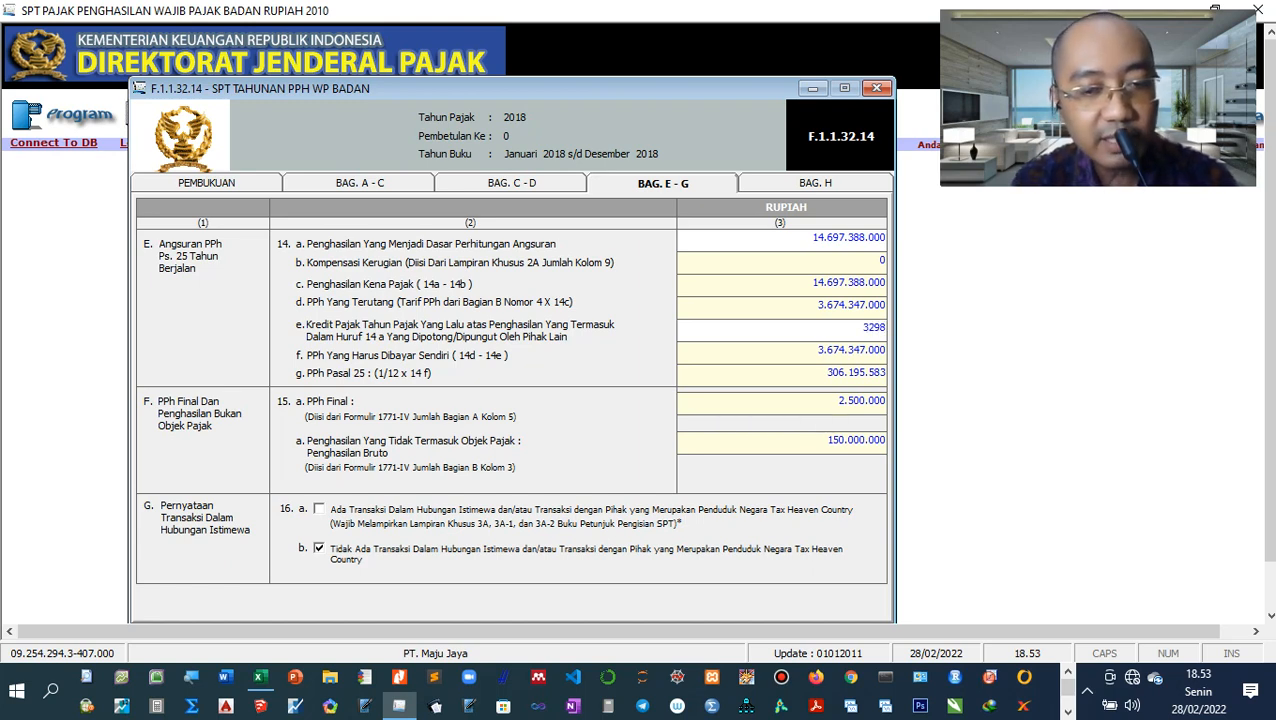
pyautogui.write('75.000')
pyautogui.press('Tab')
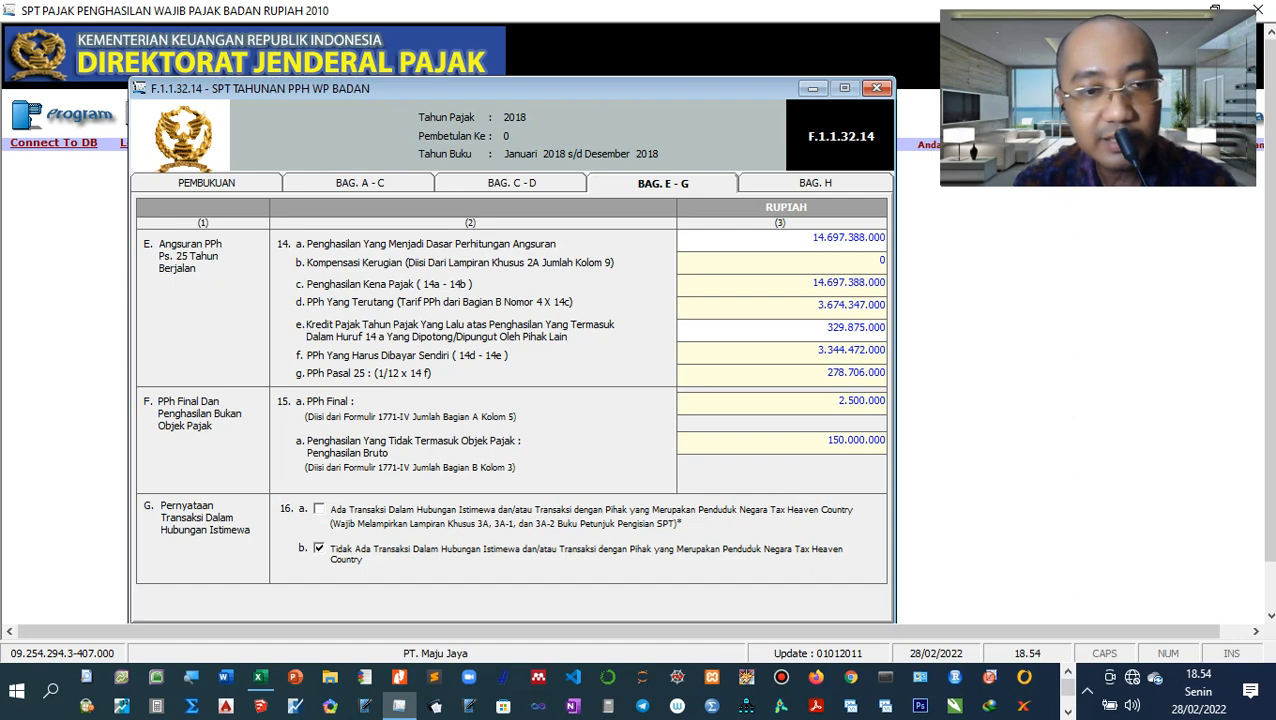
pyautogui.moveTo(0, 58); pyautogui.dragTo(363, 7)
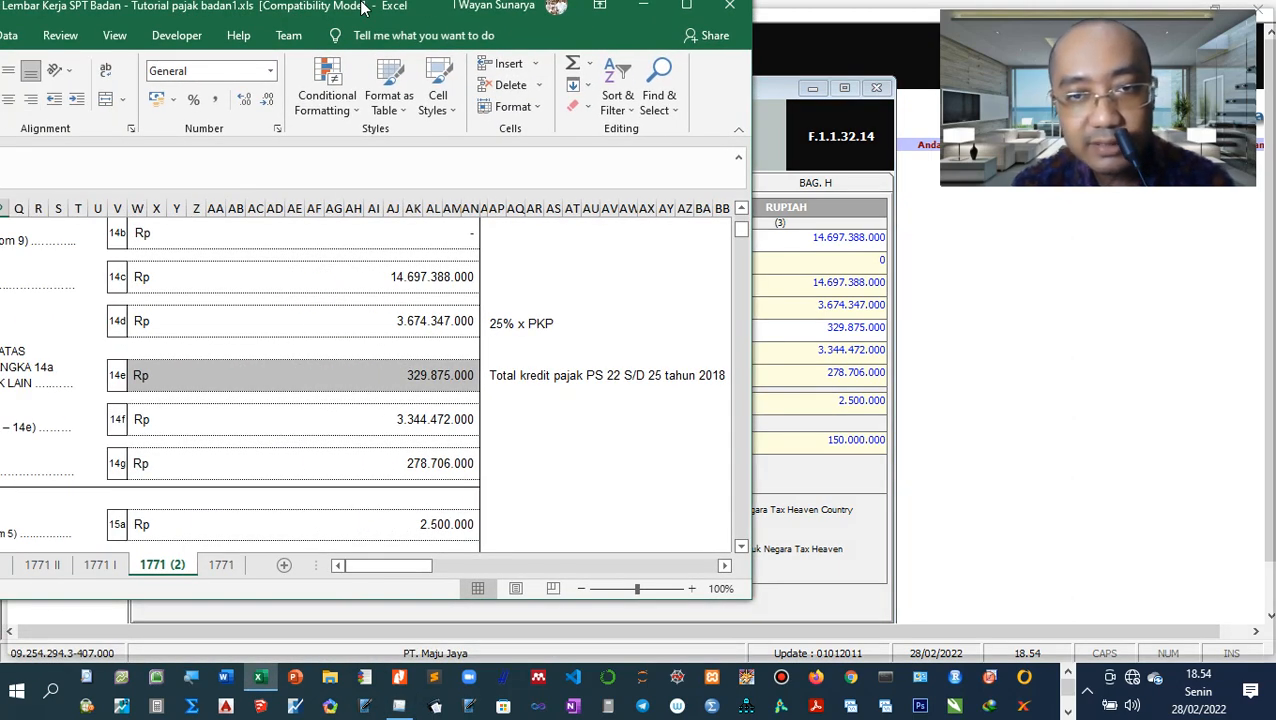
pyautogui.moveTo(363, 7); pyautogui.dragTo(0, 7)
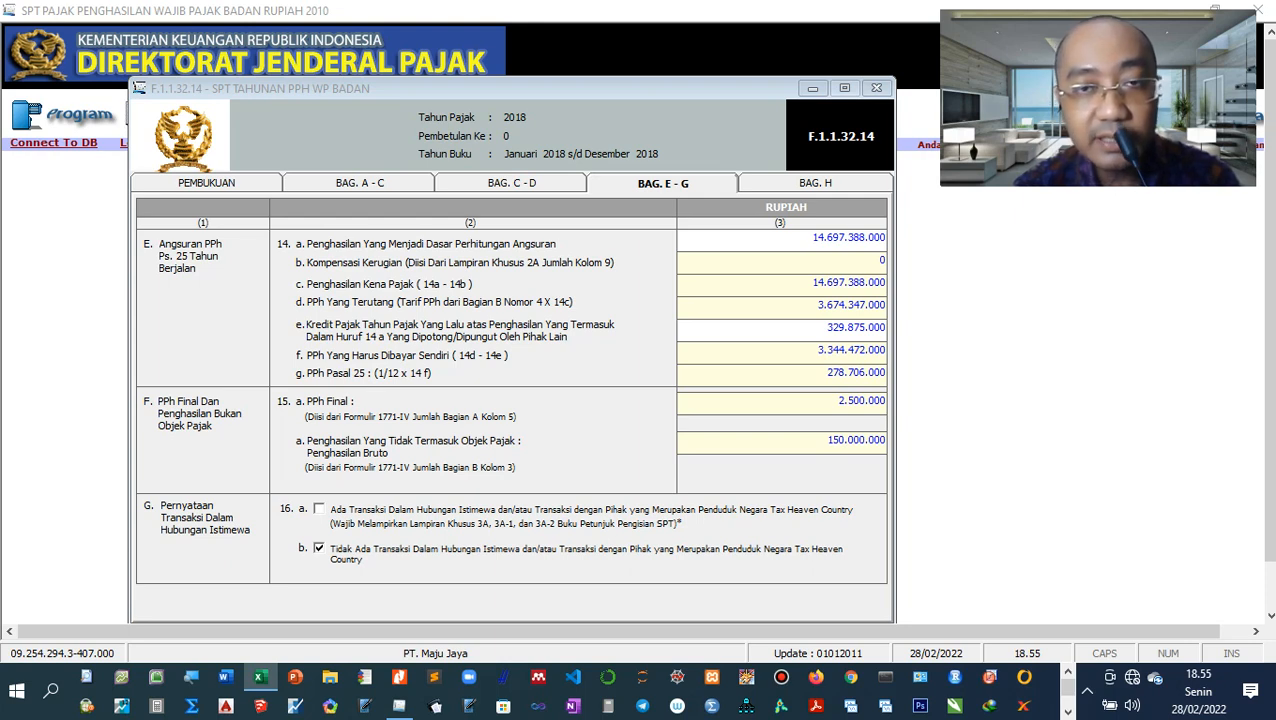
# In section H, include the Laporan Keuangan attachment and exclude Daftar Fasilitas Penanaman Modal and Daftar Cabang Utama Perusahaan
pyautogui.click(816, 183)
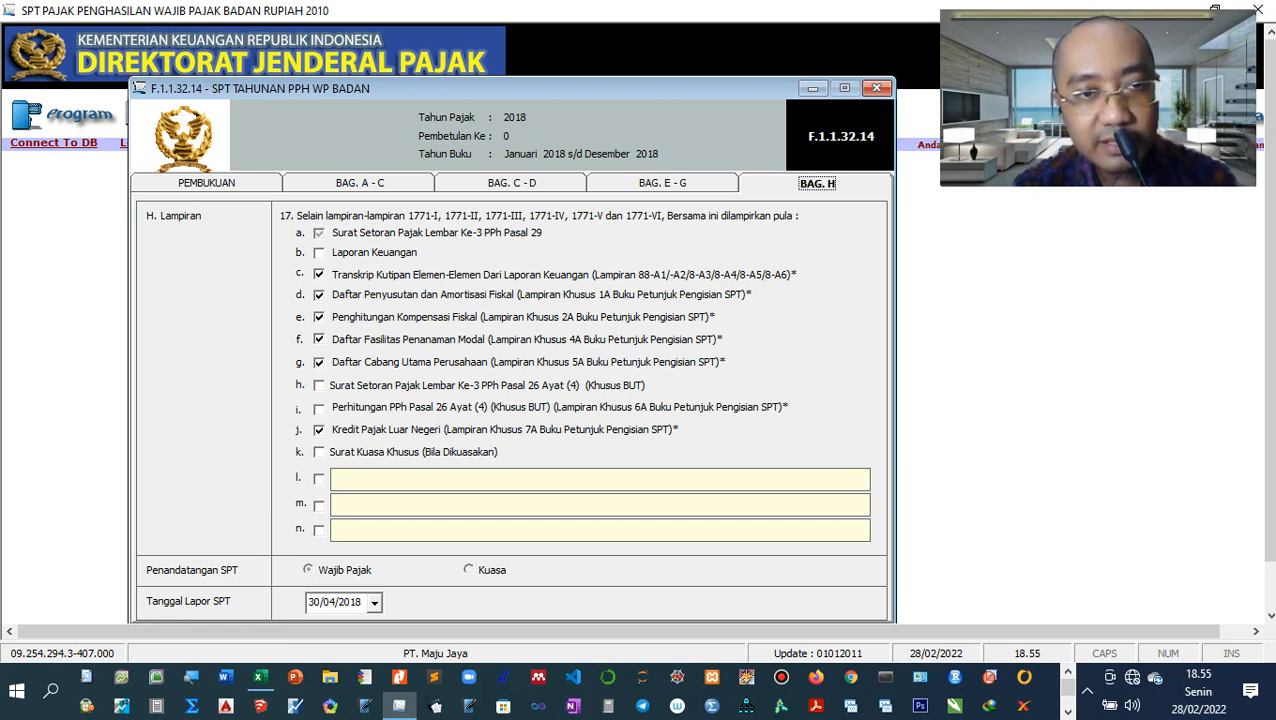
pyautogui.click(319, 340)
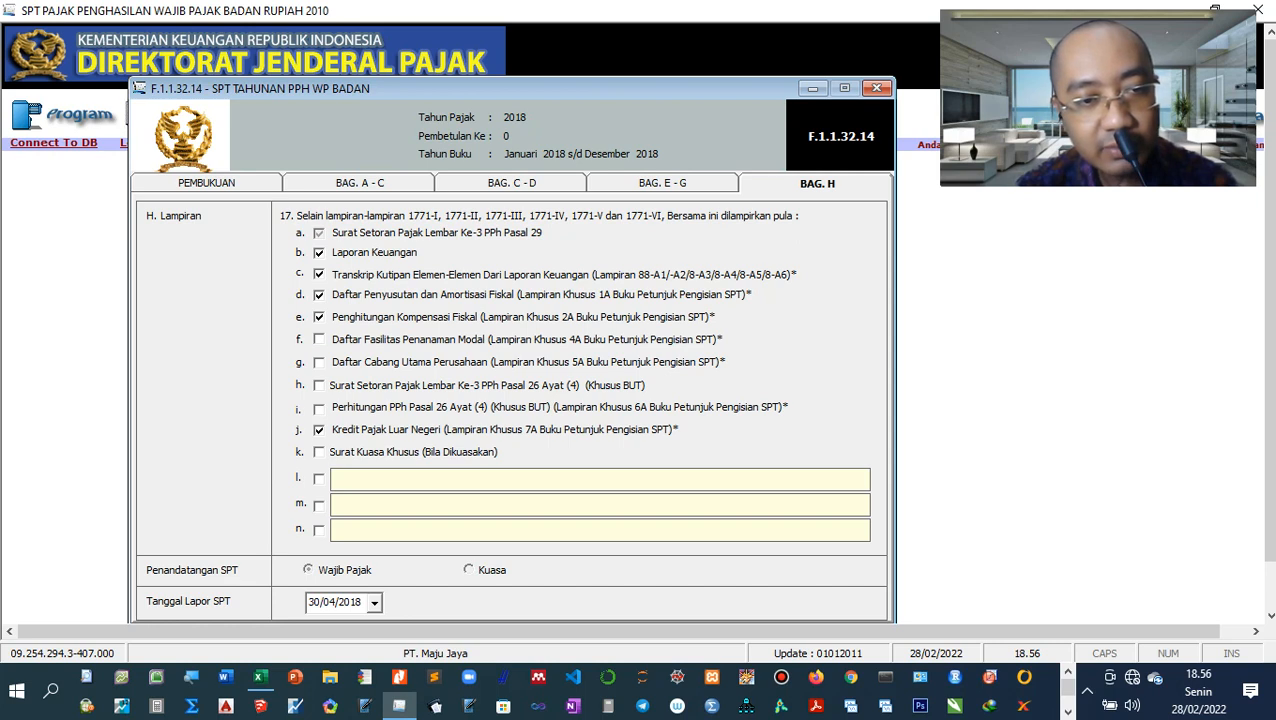
# Set the Tanggal Lapor SPT to 30/04/2019, save the tax return form and dismiss the confirmation
pyautogui.click(350, 603)
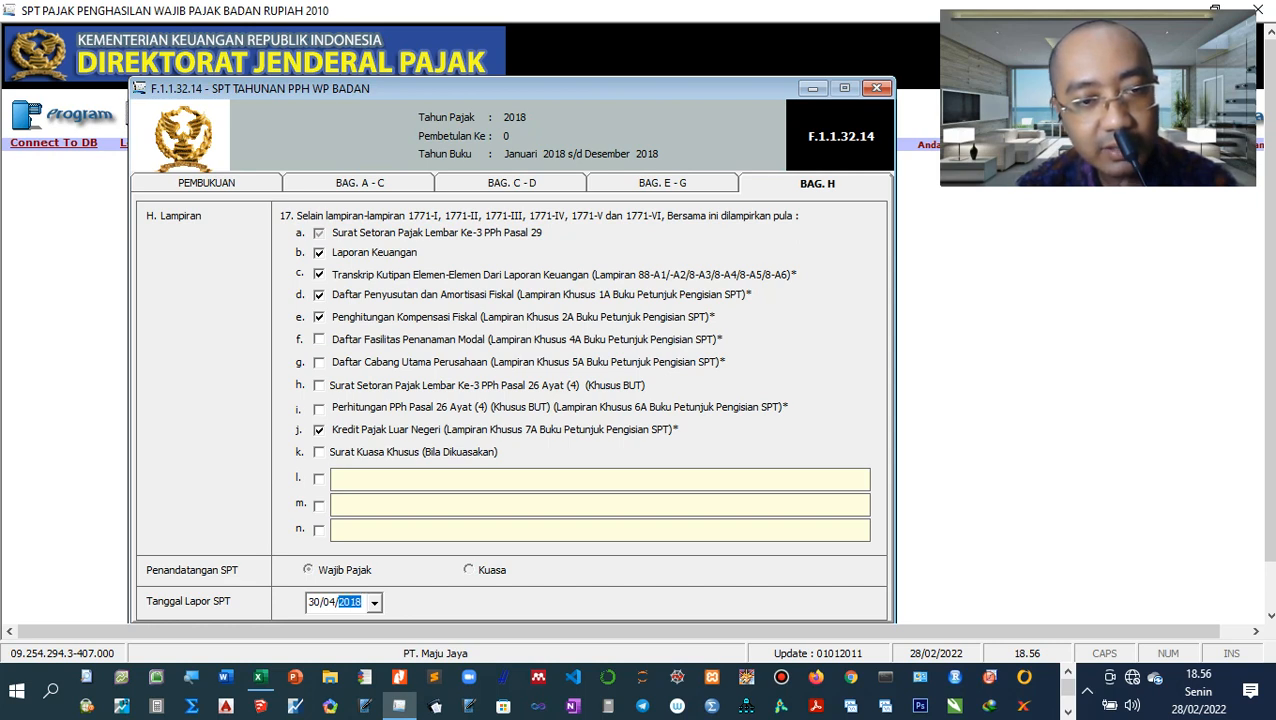
pyautogui.press('Up')
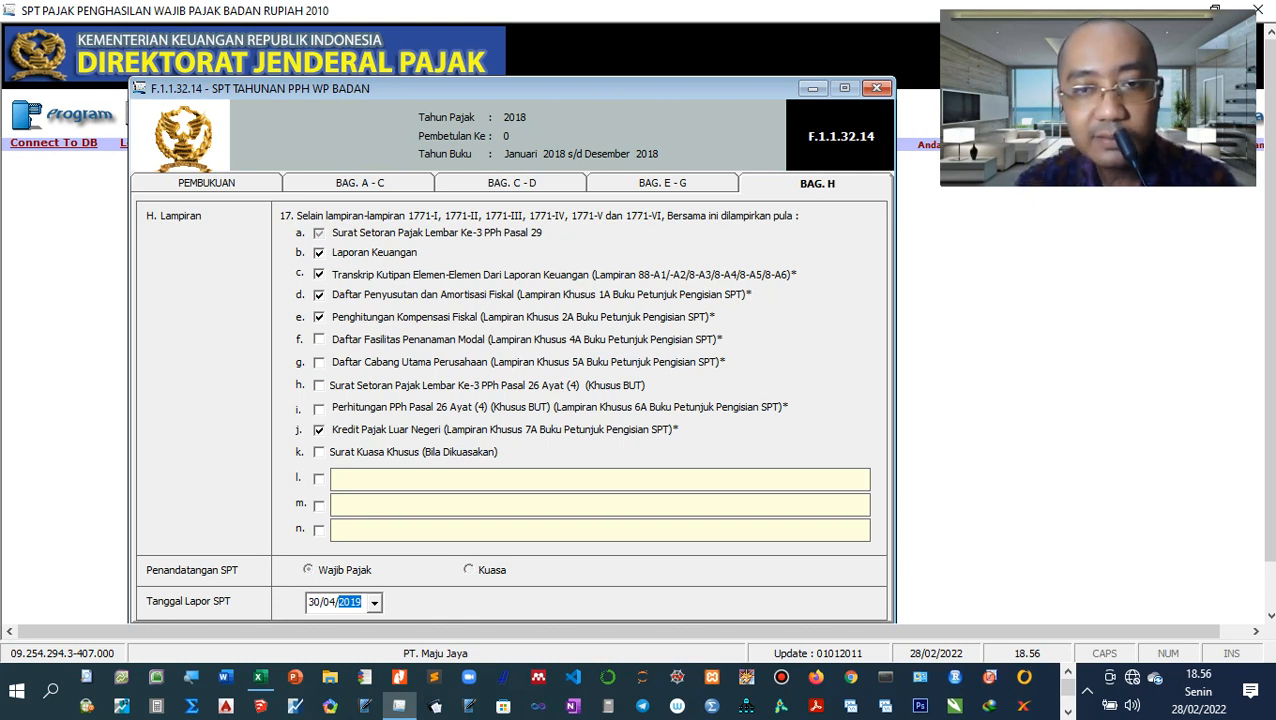
pyautogui.moveTo(1269, 330); pyautogui.dragTo(1269, 380)
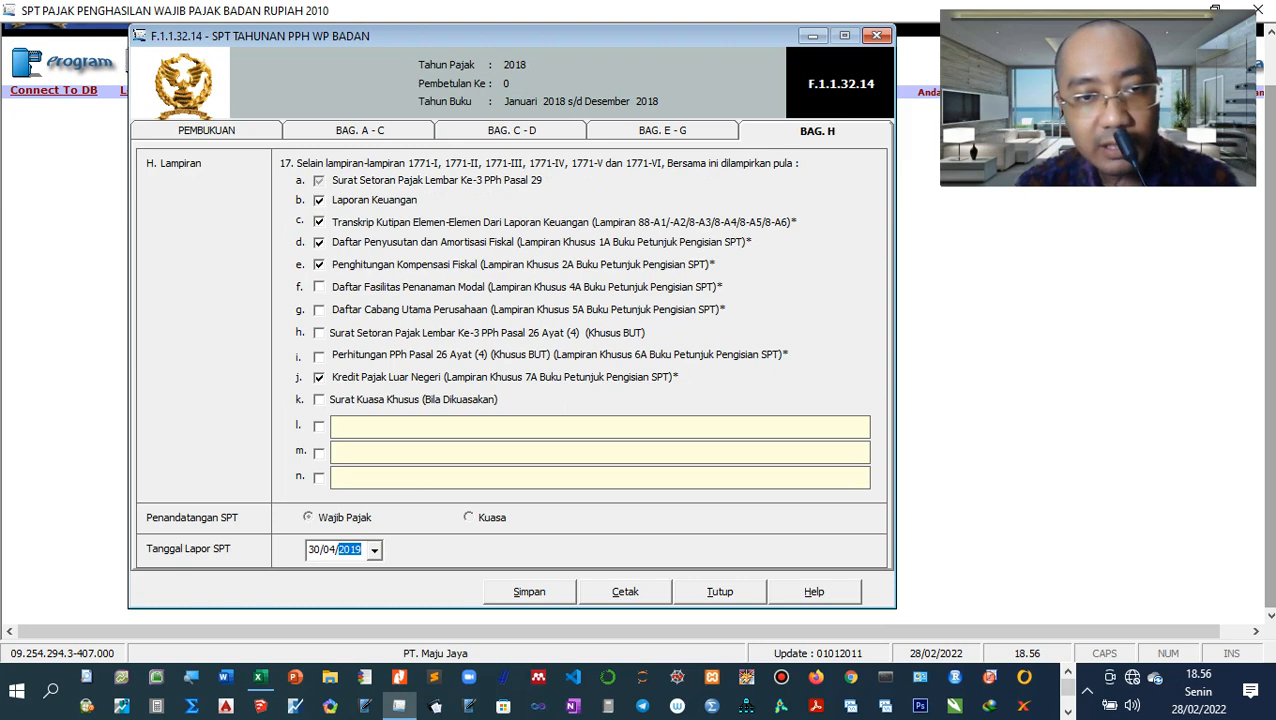
pyautogui.click(529, 592)
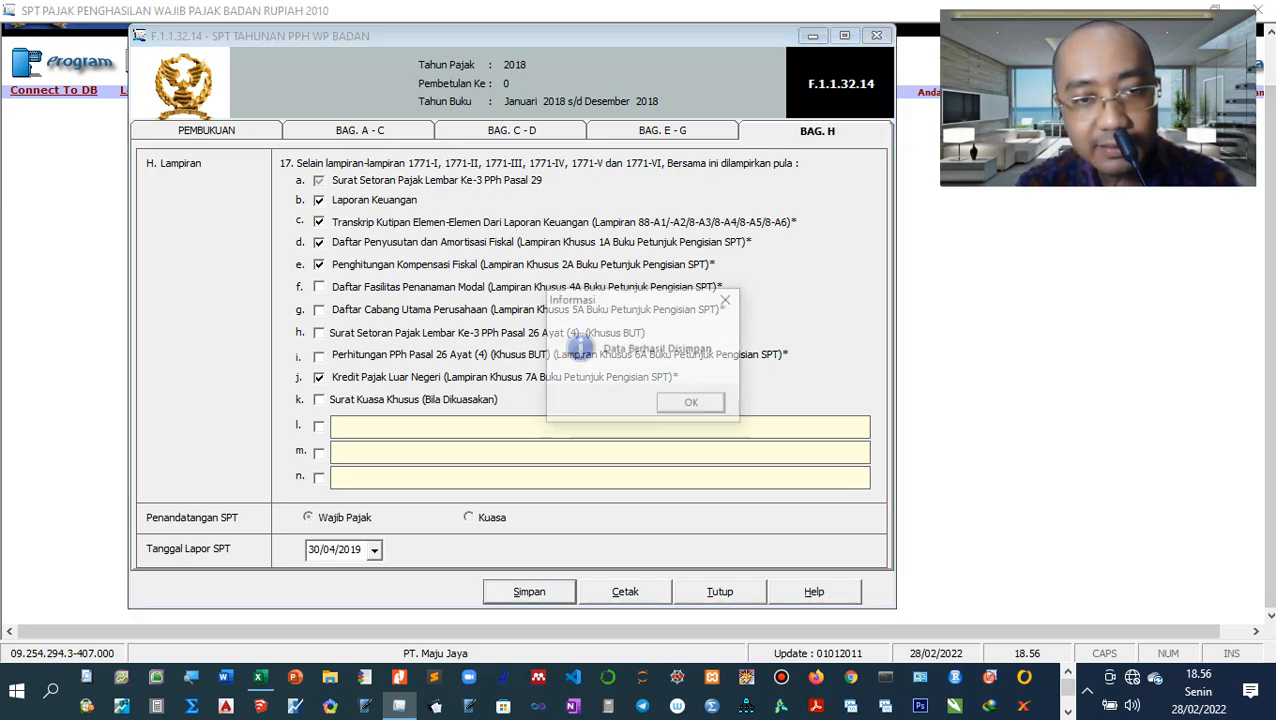
pyautogui.press('Return')
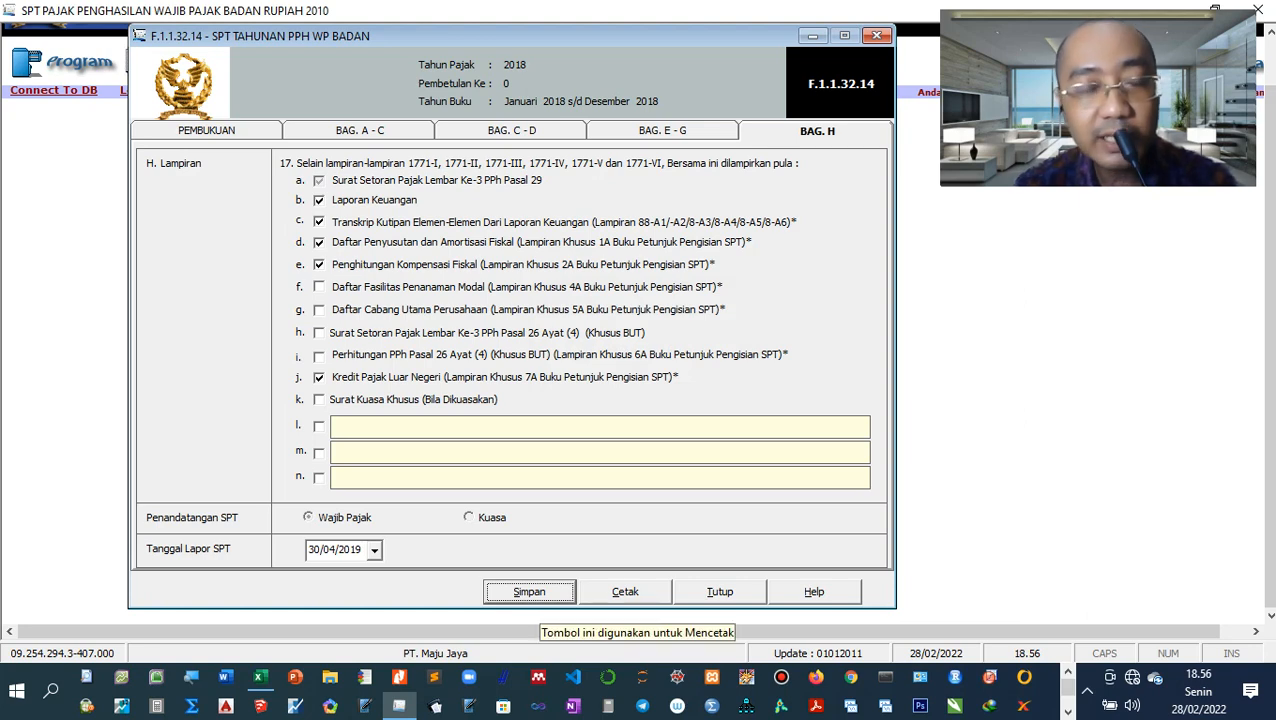
# Open the print preview of the SPT 1771 form and bring its window to the front
pyautogui.click(627, 593)
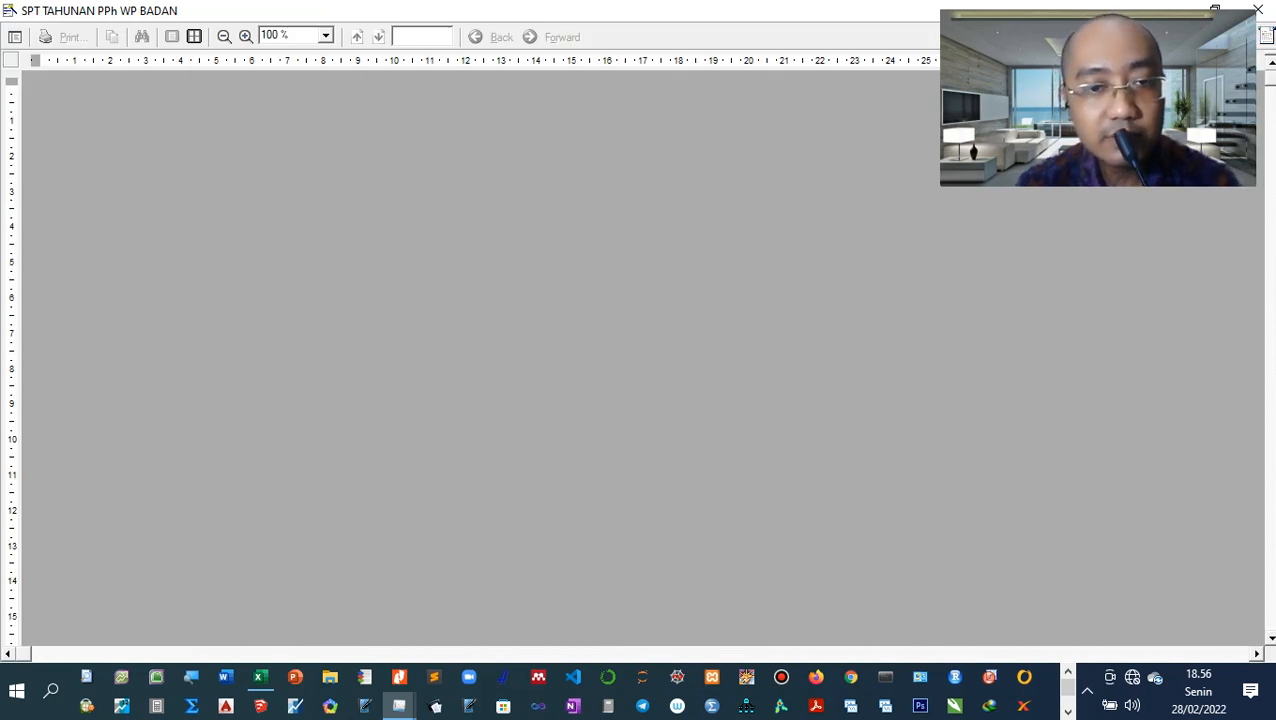
pyautogui.moveTo(400, 706)
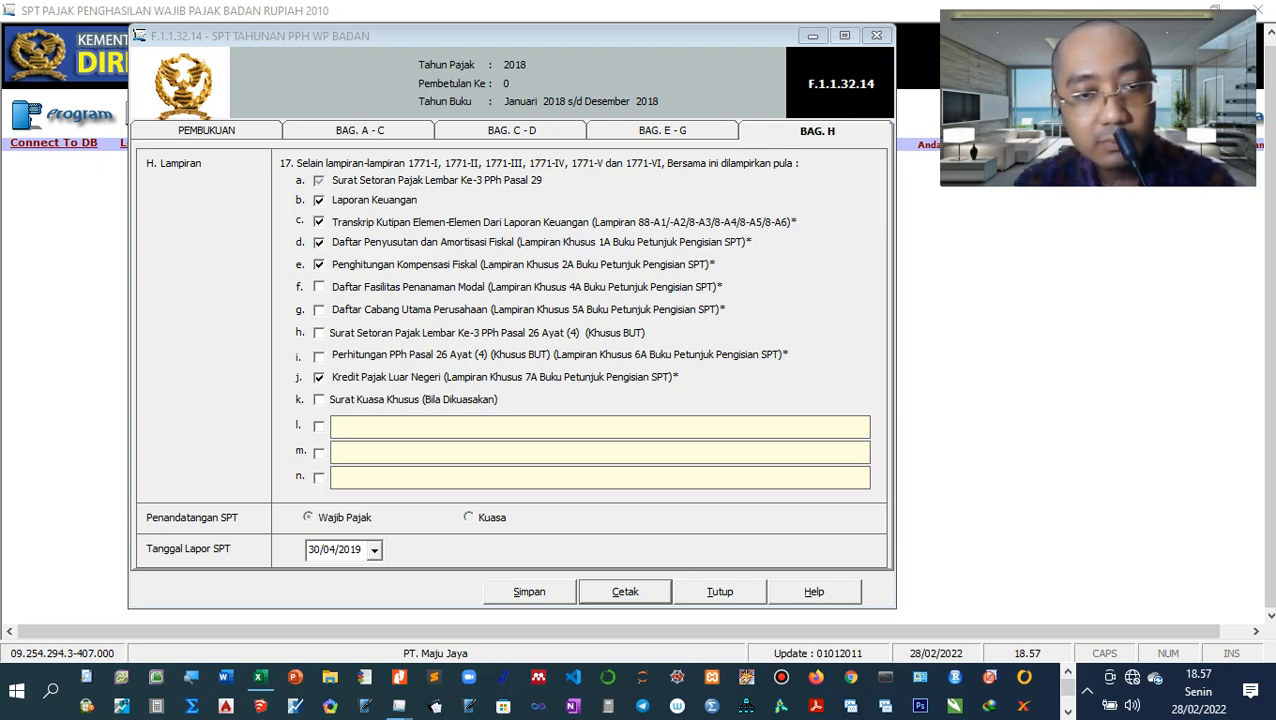
pyautogui.moveTo(399, 706)
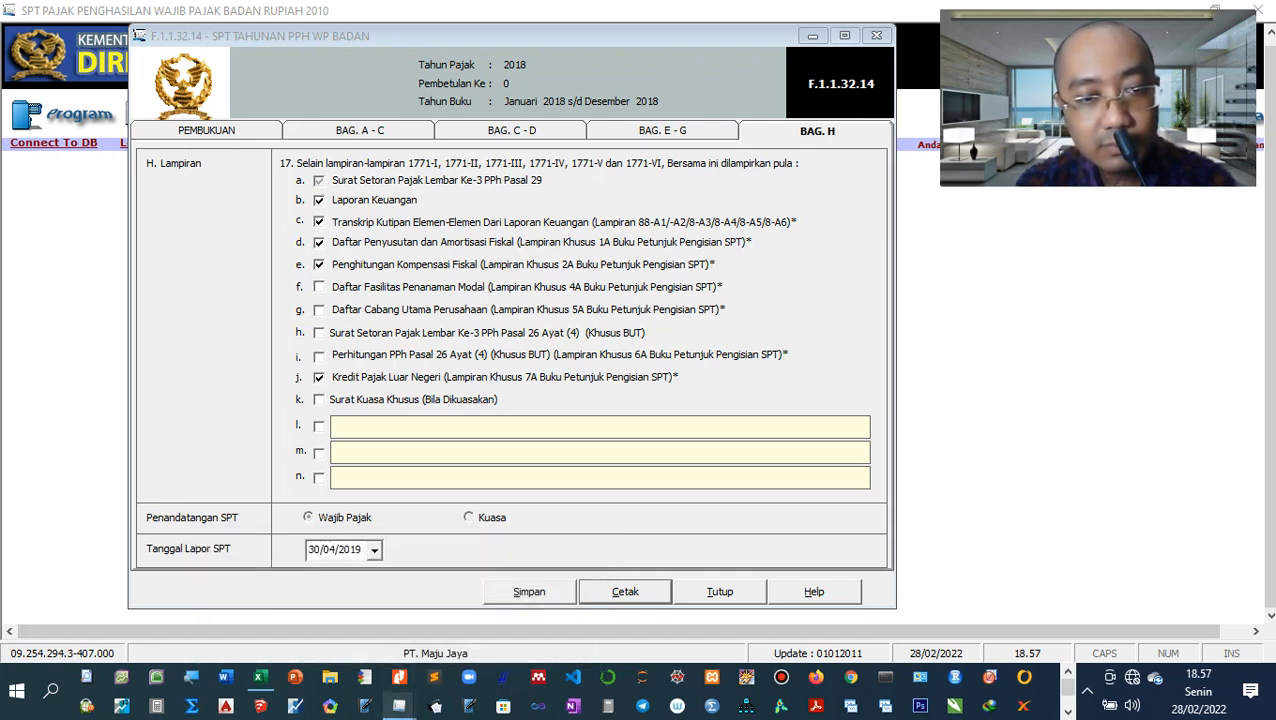
pyautogui.click(500, 630)
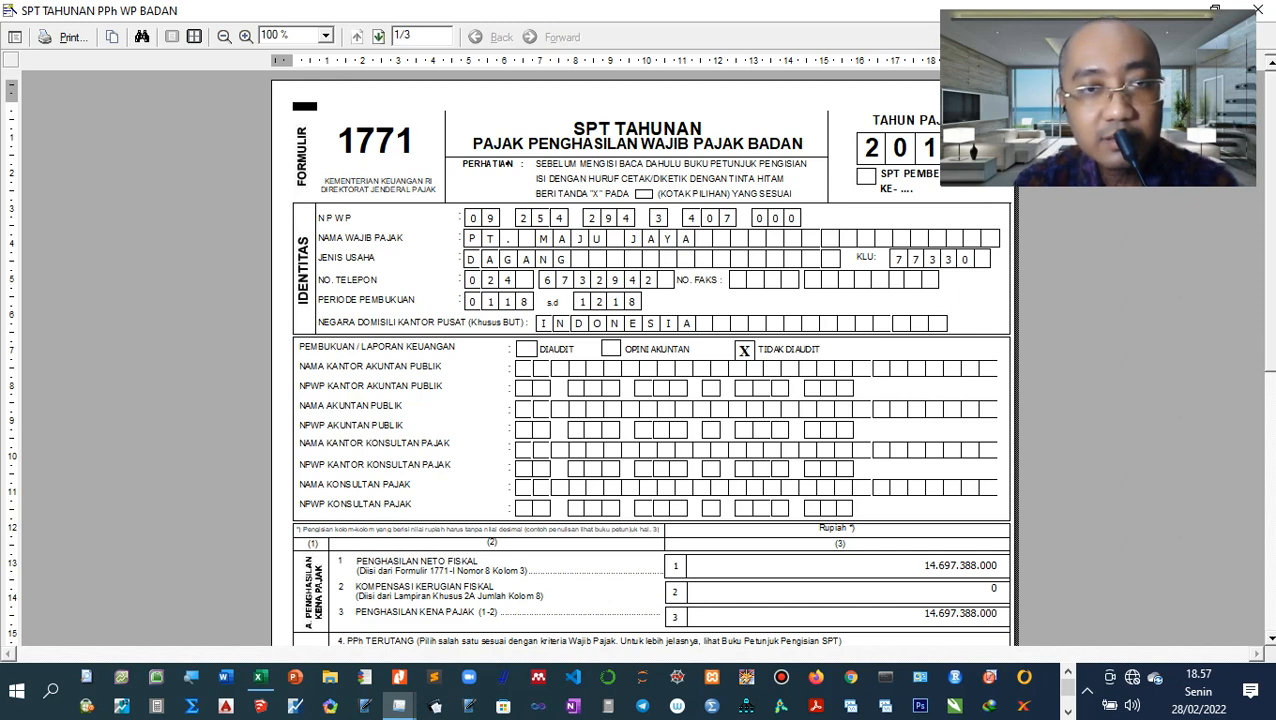
# Review the first page of the Formulir 1771 preview, from the taxpayer identity through sections A, B and C
pyautogui.scroll(-4, 640, 356)
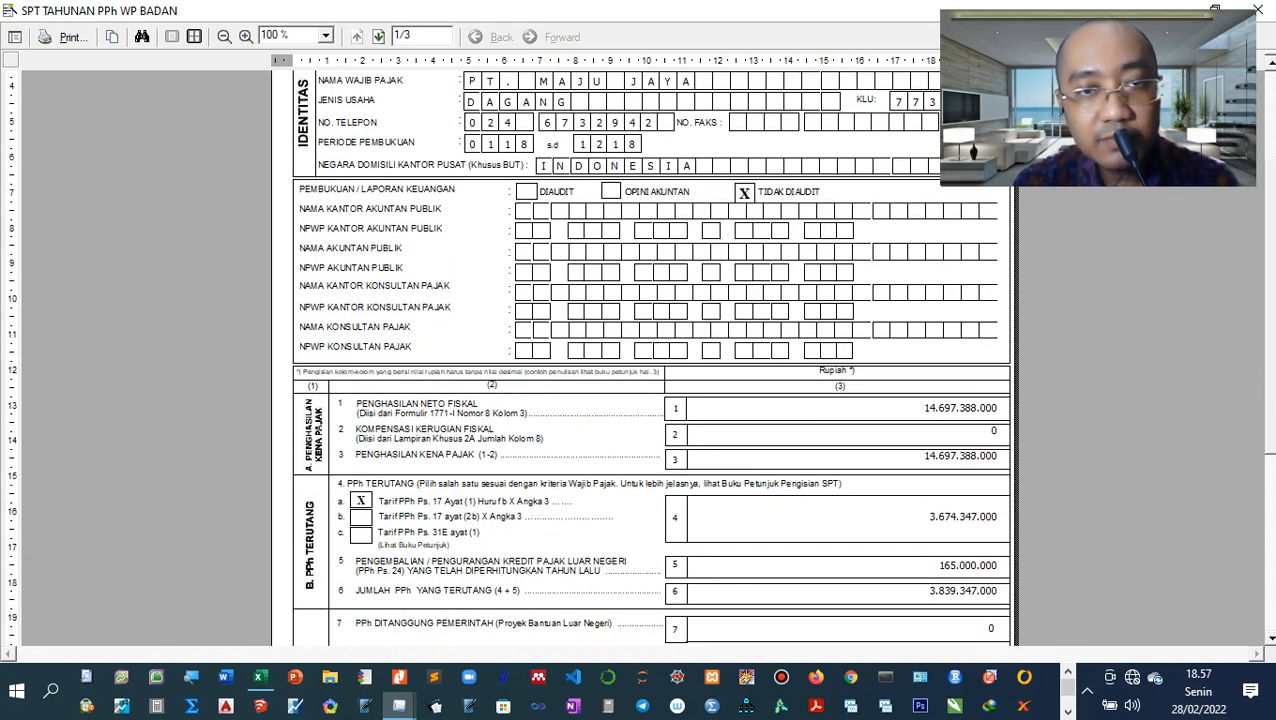
pyautogui.scroll(4, 640, 356)
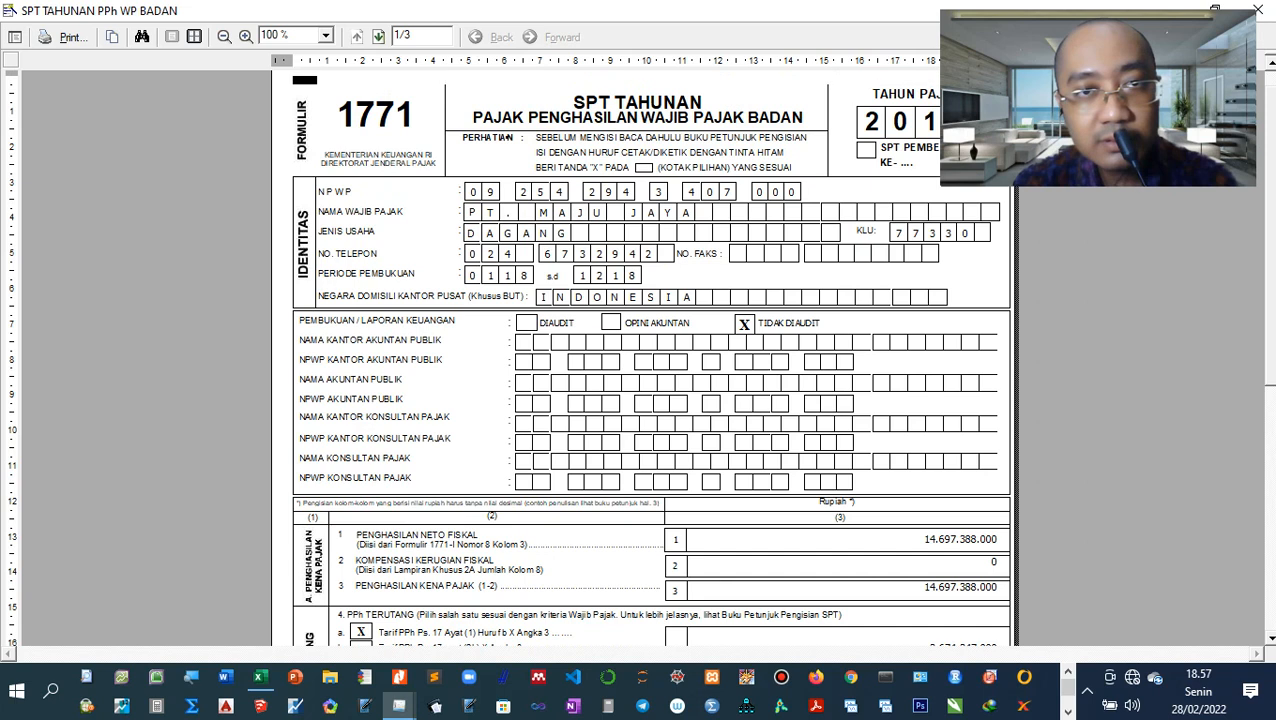
pyautogui.scroll(1, 640, 356)
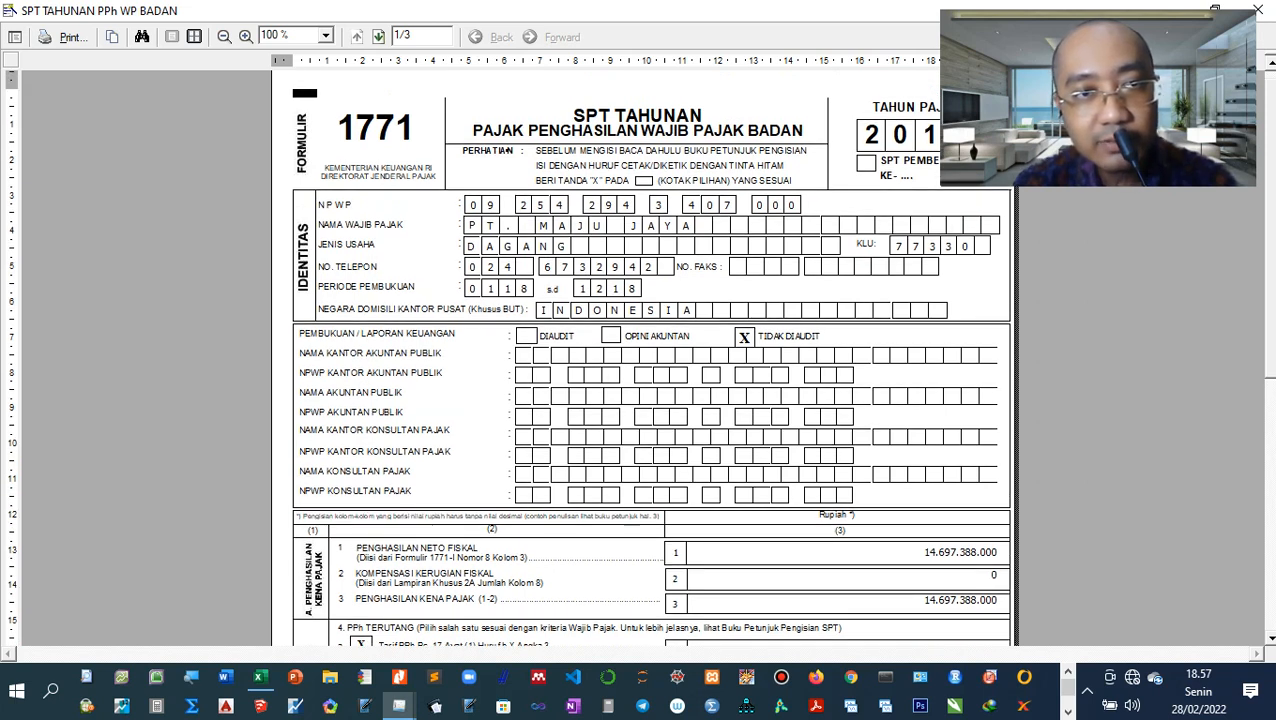
pyautogui.scroll(-1, 640, 356)
pyautogui.scroll(2, 640, 356)
pyautogui.scroll(-1, 640, 356)
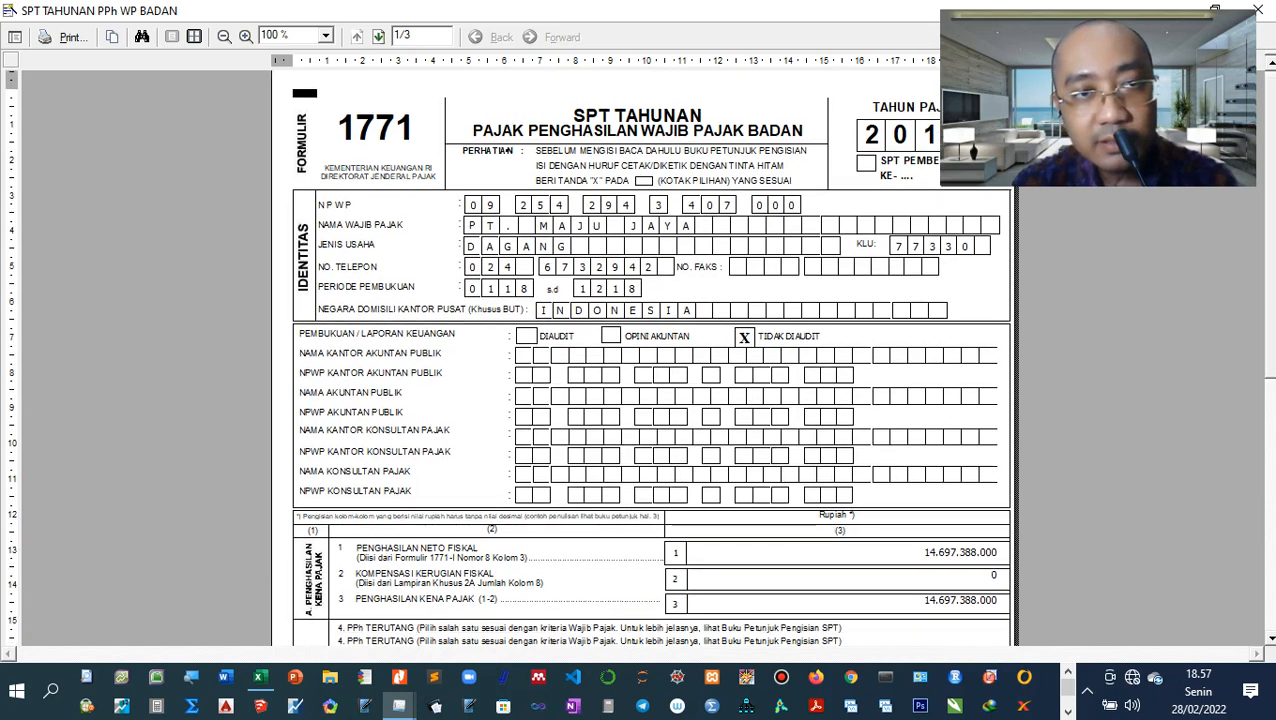
pyautogui.scroll(-10, 640, 356)
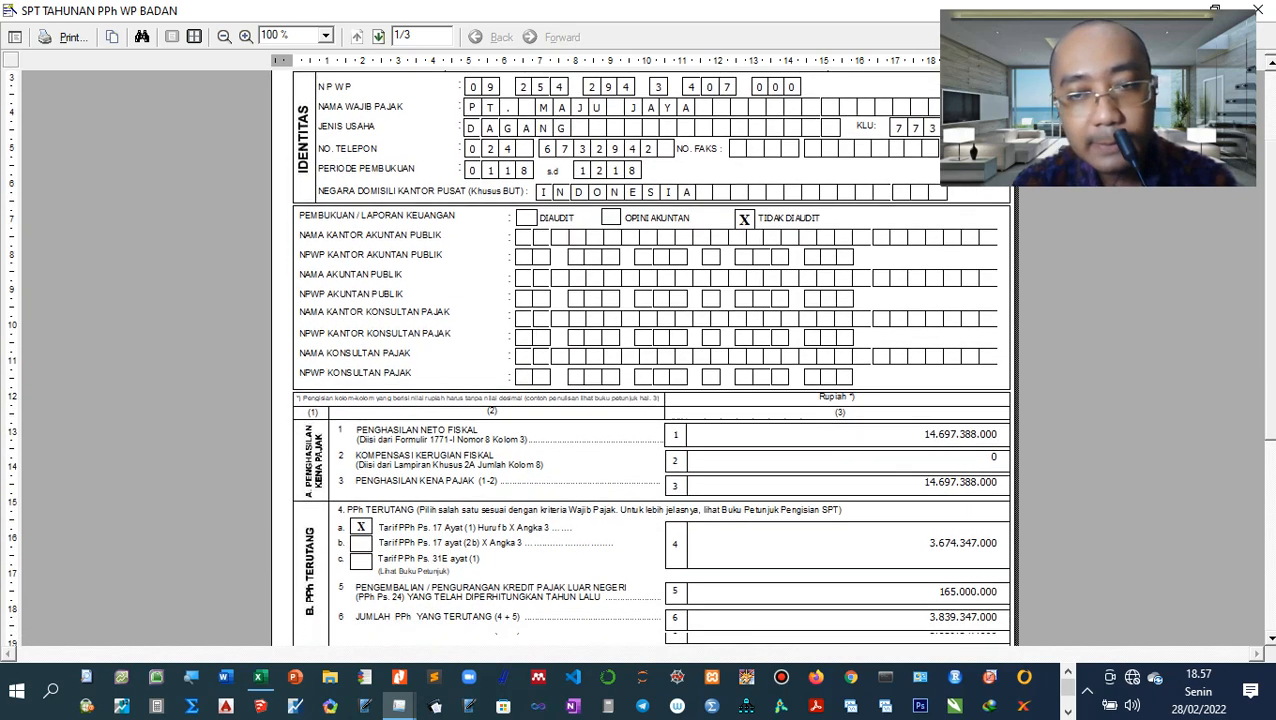
pyautogui.scroll(-10, 640, 356)
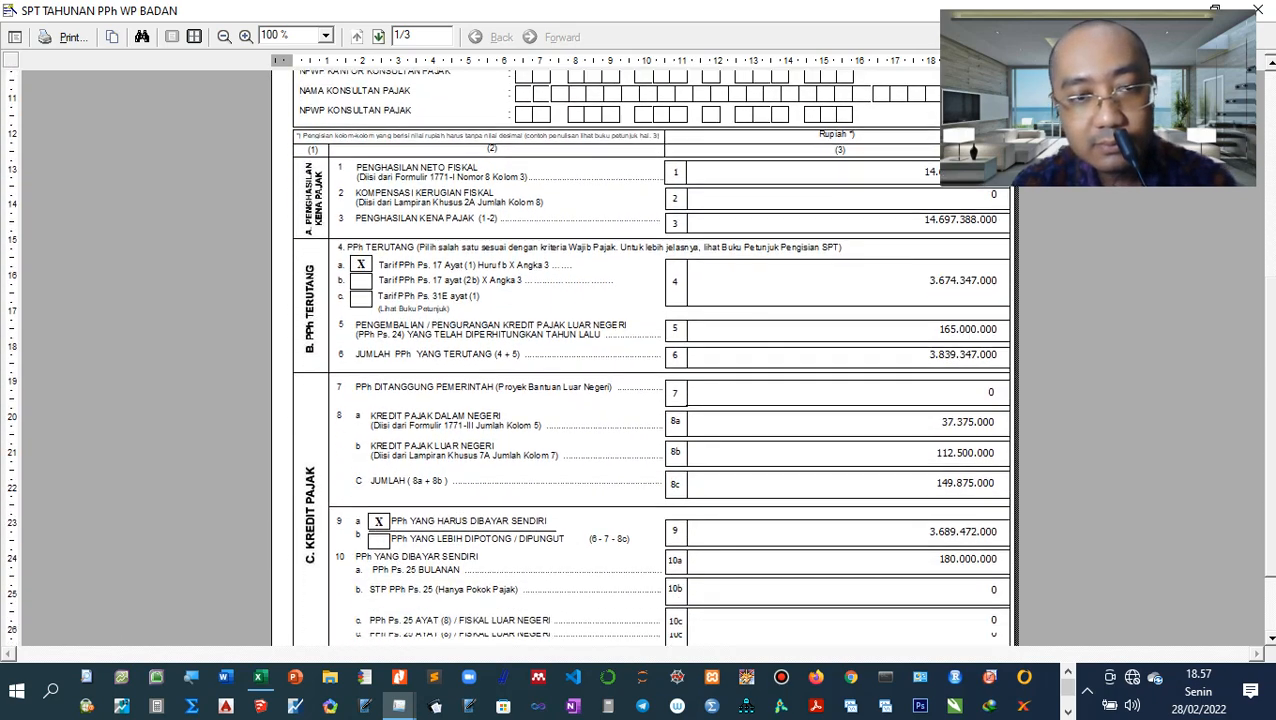
pyautogui.scroll(10, 640, 356)
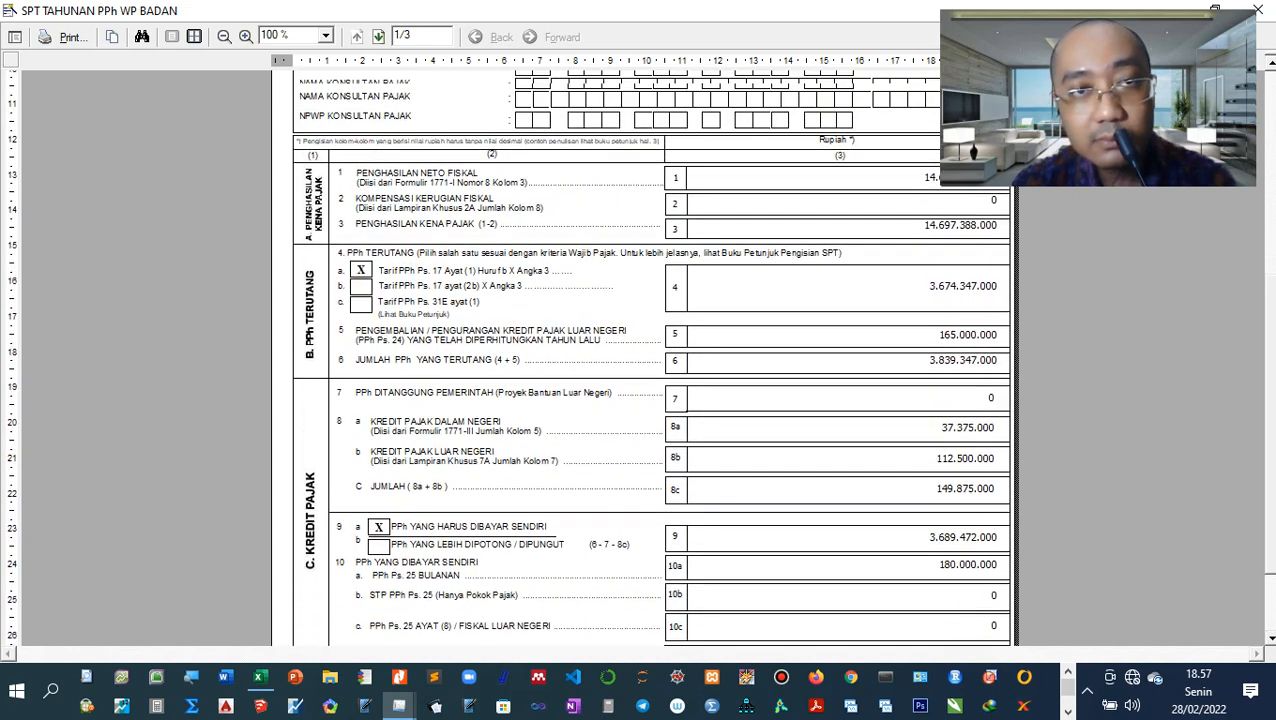
pyautogui.scroll(10, 640, 356)
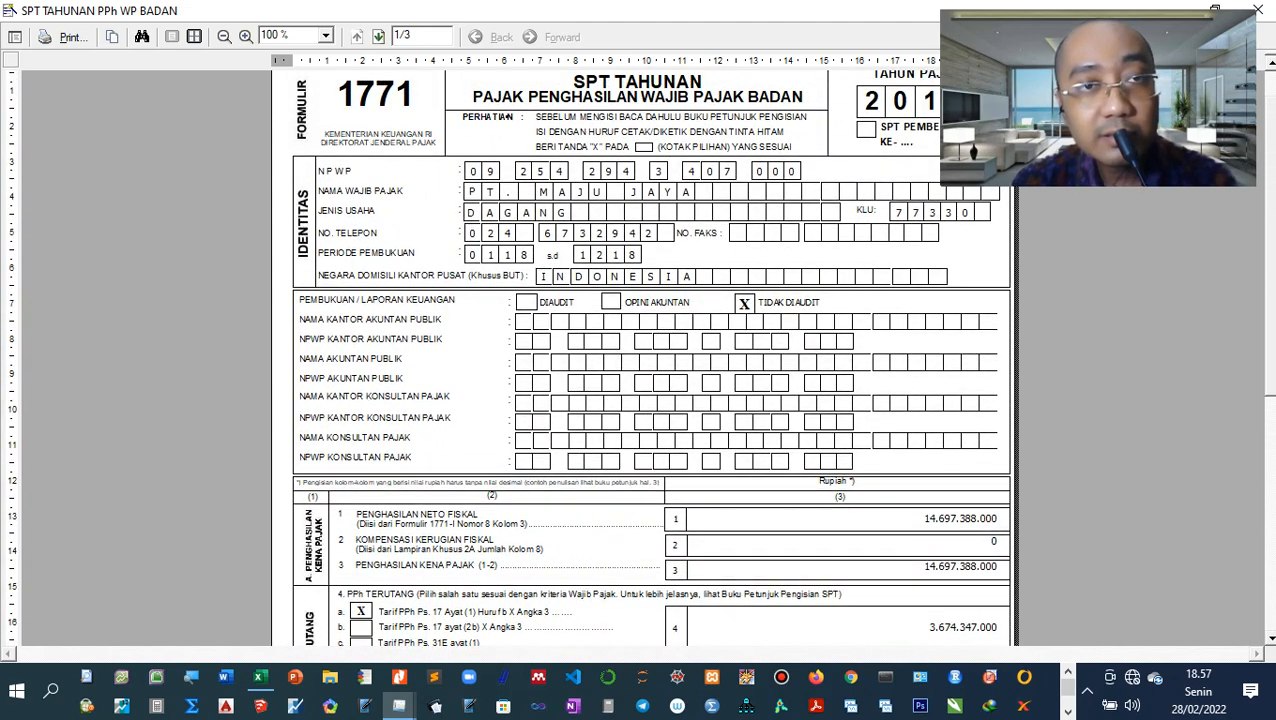
# Review pages 2 and 3 of the preview, covering sections D to G, and return to the first page
pyautogui.click(378, 36)
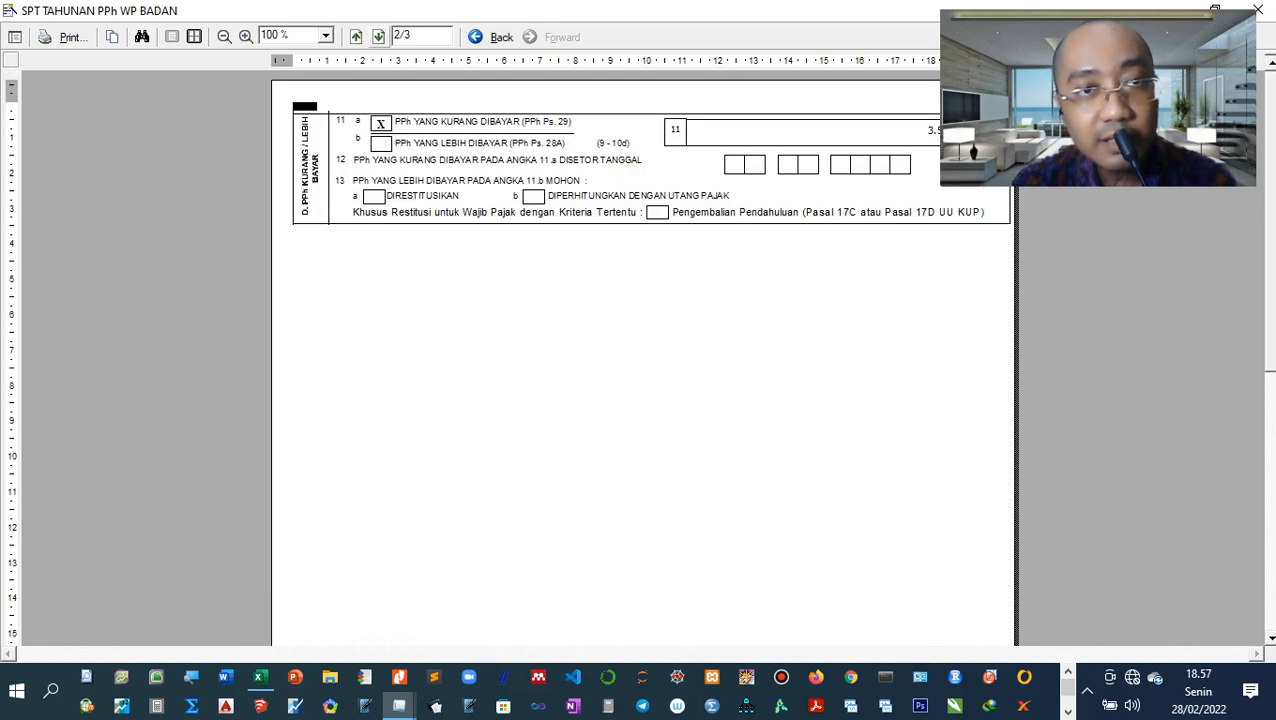
pyautogui.click(378, 36)
pyautogui.scroll(-5, 640, 356)
pyautogui.scroll(-2, 640, 356)
pyautogui.scroll(4, 640, 356)
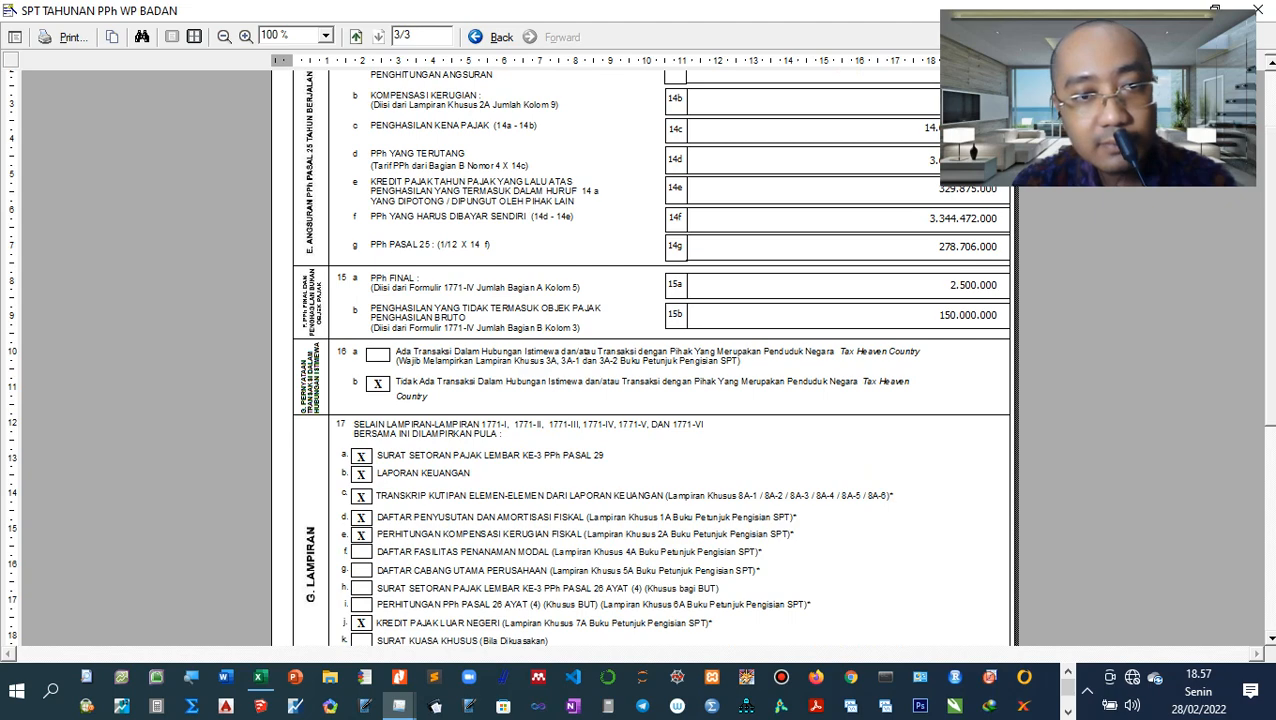
pyautogui.scroll(2, 640, 356)
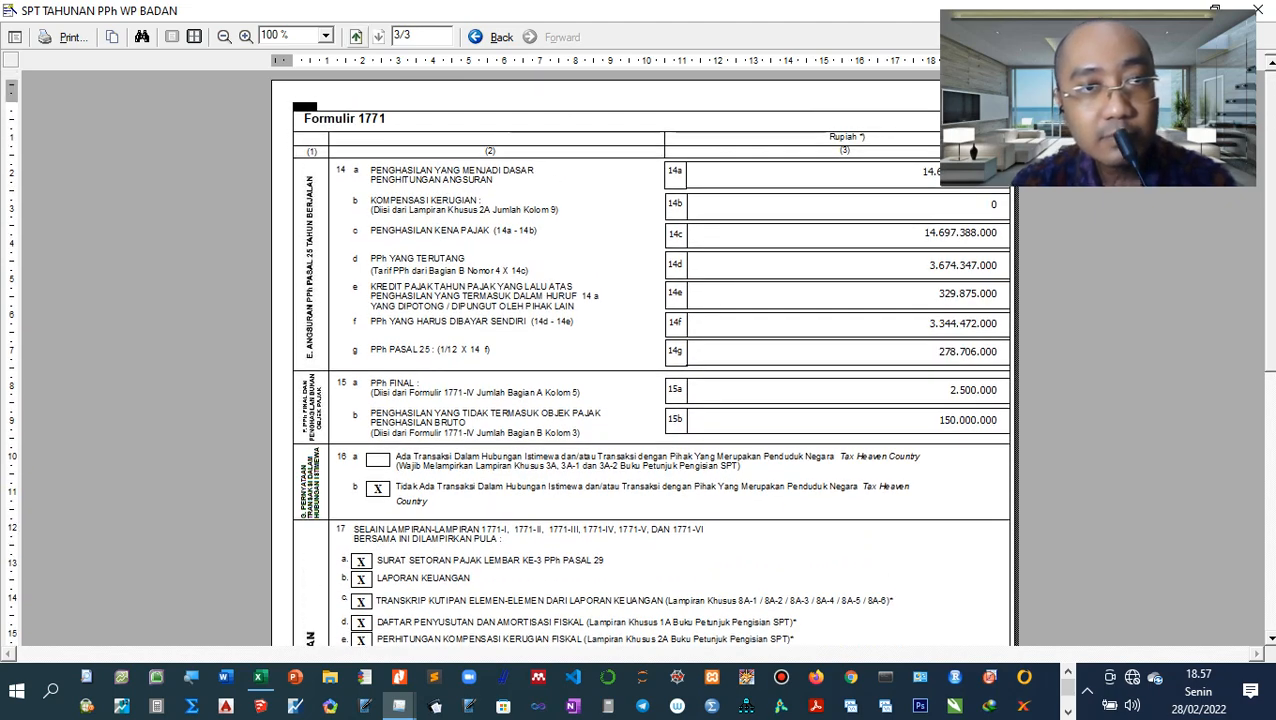
pyautogui.click(356, 36)
pyautogui.click(356, 36)
# Close the print preview and the SPT Tahunan PPh WP Badan form
pyautogui.moveTo(620, 10); pyautogui.dragTo(261, 341)
pyautogui.click(728, 334)
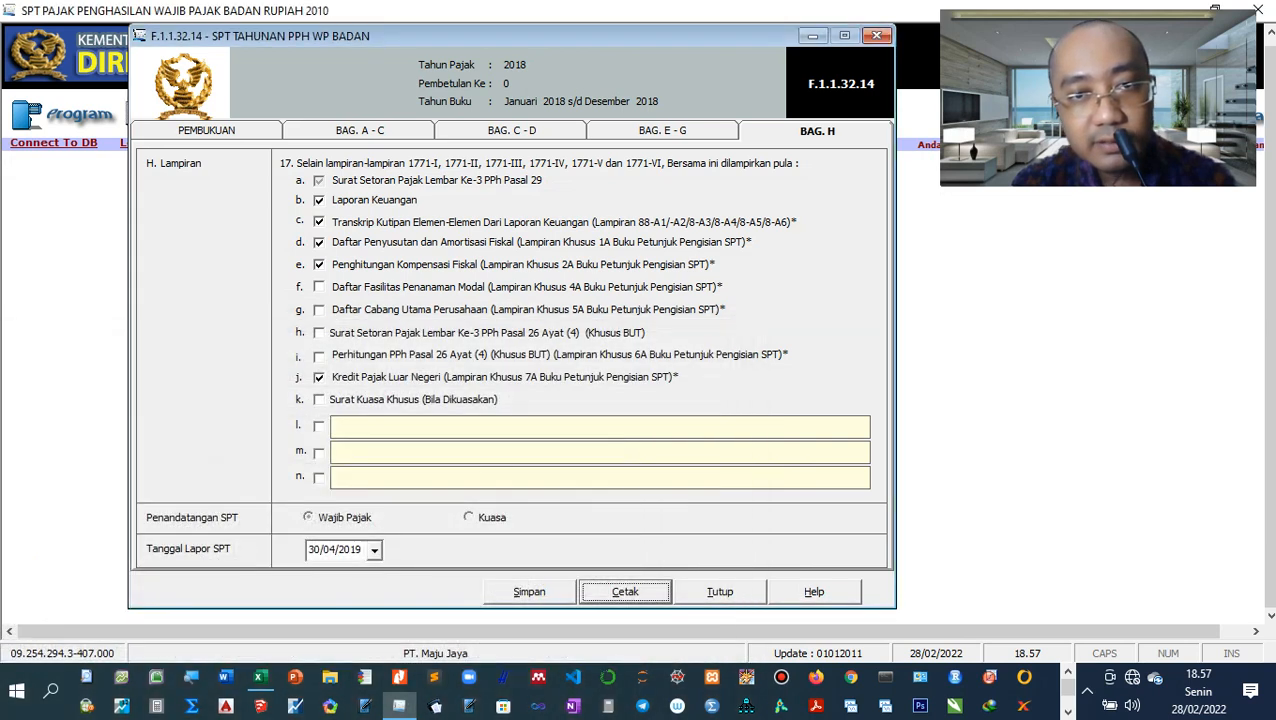
pyautogui.click(720, 591)
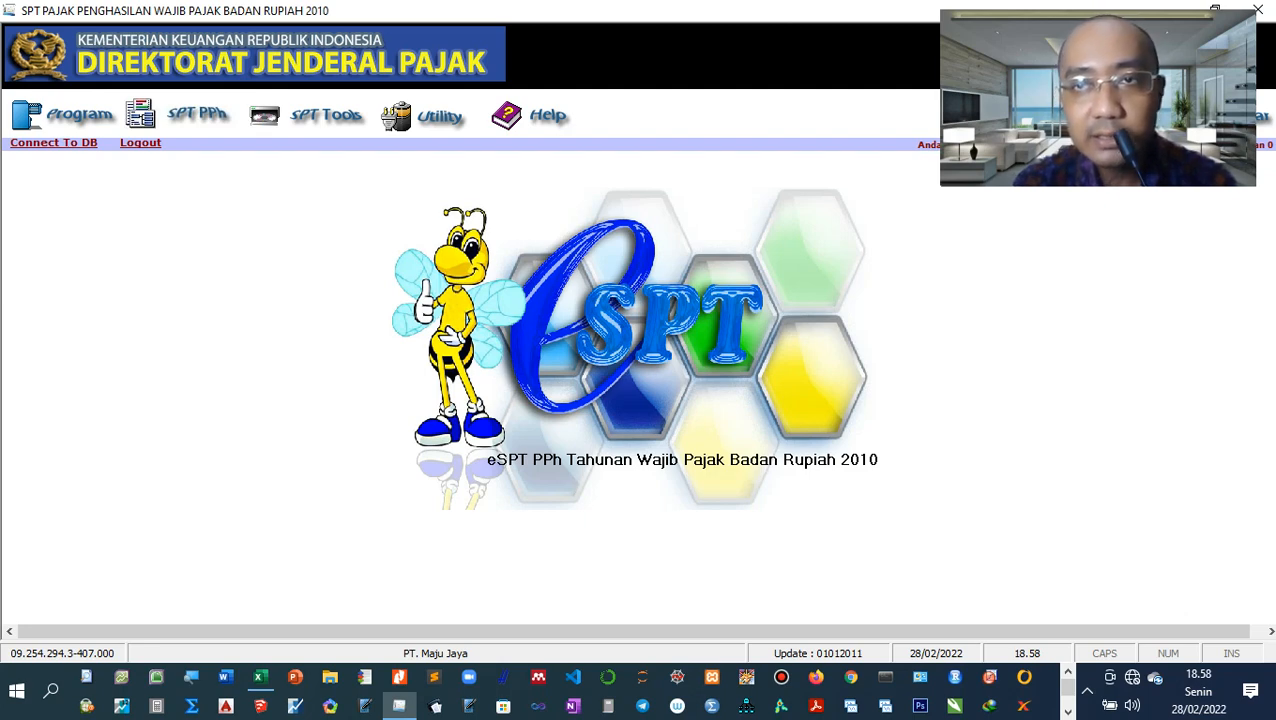
# Resize and move the main window to check the open-return status line and the Keluar option, and maximise it again
pyautogui.moveTo(640, 10); pyautogui.dragTo(404, 91)
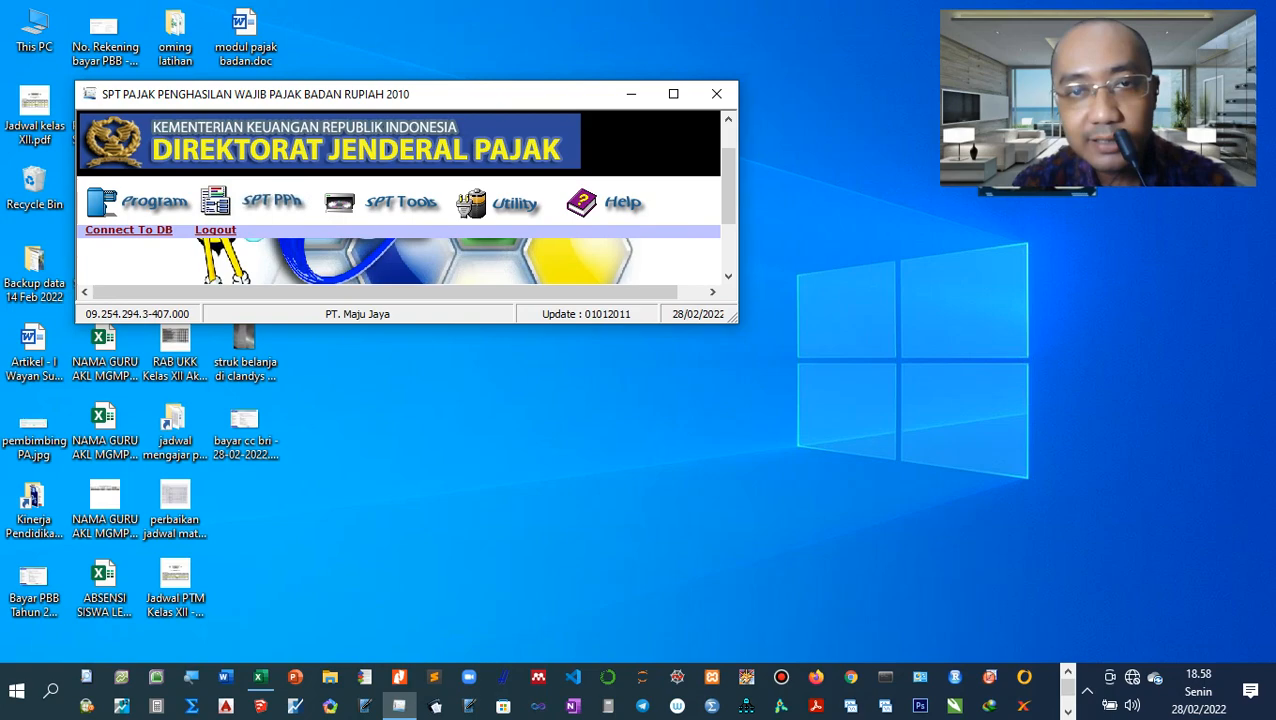
pyautogui.click(674, 94)
pyautogui.moveTo(690, 9); pyautogui.dragTo(319, 76)
pyautogui.moveTo(648, 301); pyautogui.dragTo(1134, 662)
pyautogui.moveTo(825, 82); pyautogui.dragTo(629, 67)
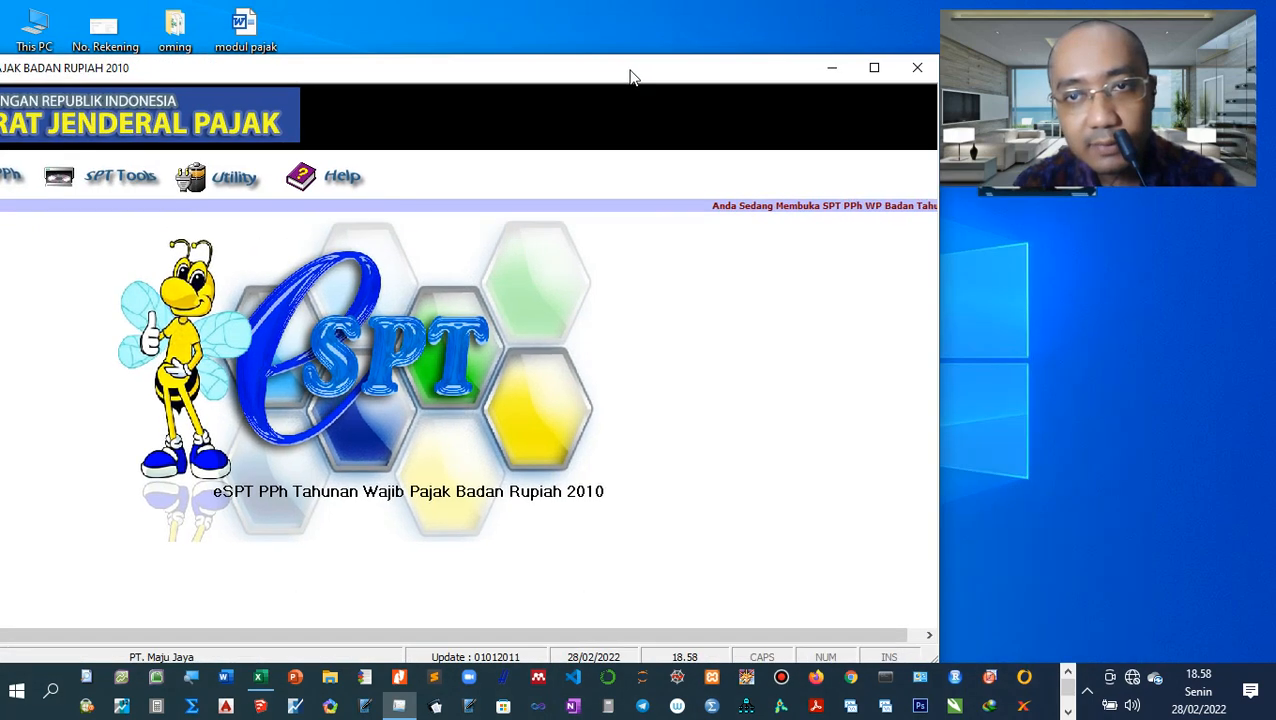
pyautogui.moveTo(788, 67); pyautogui.dragTo(758, 44)
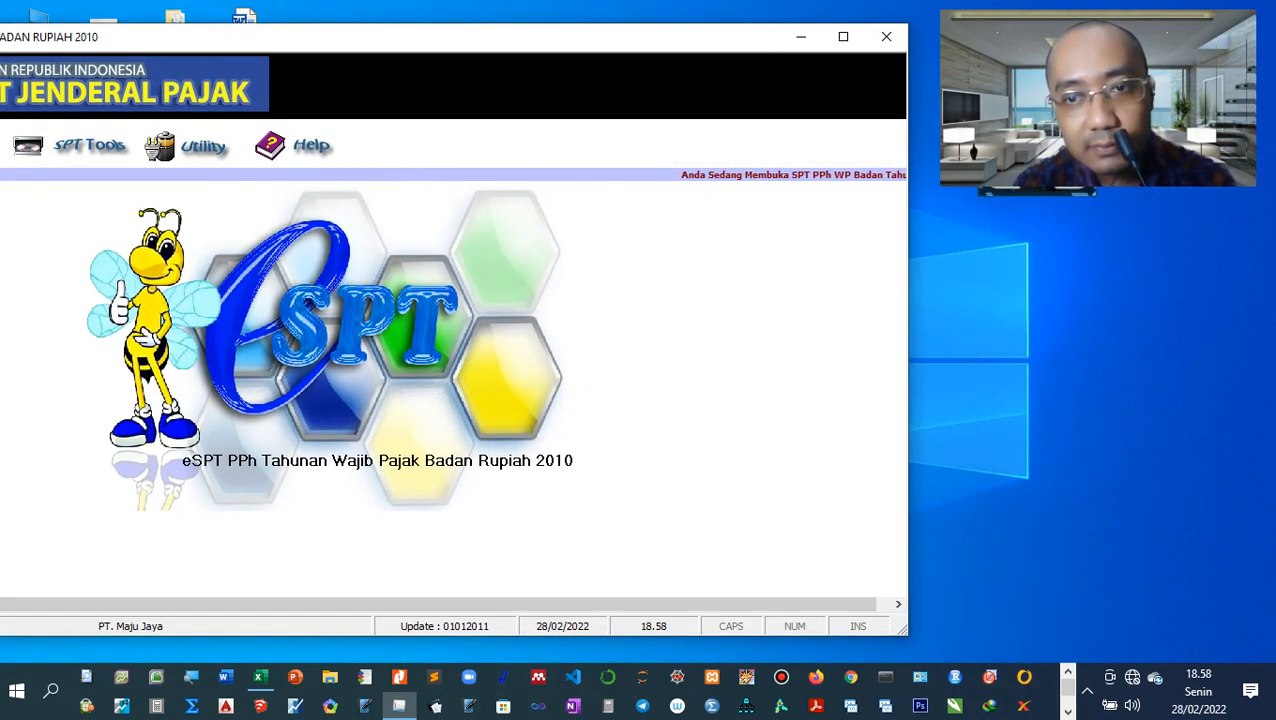
pyautogui.moveTo(908, 367); pyautogui.dragTo(1028, 367)
pyautogui.moveTo(773, 48); pyautogui.dragTo(649, 177)
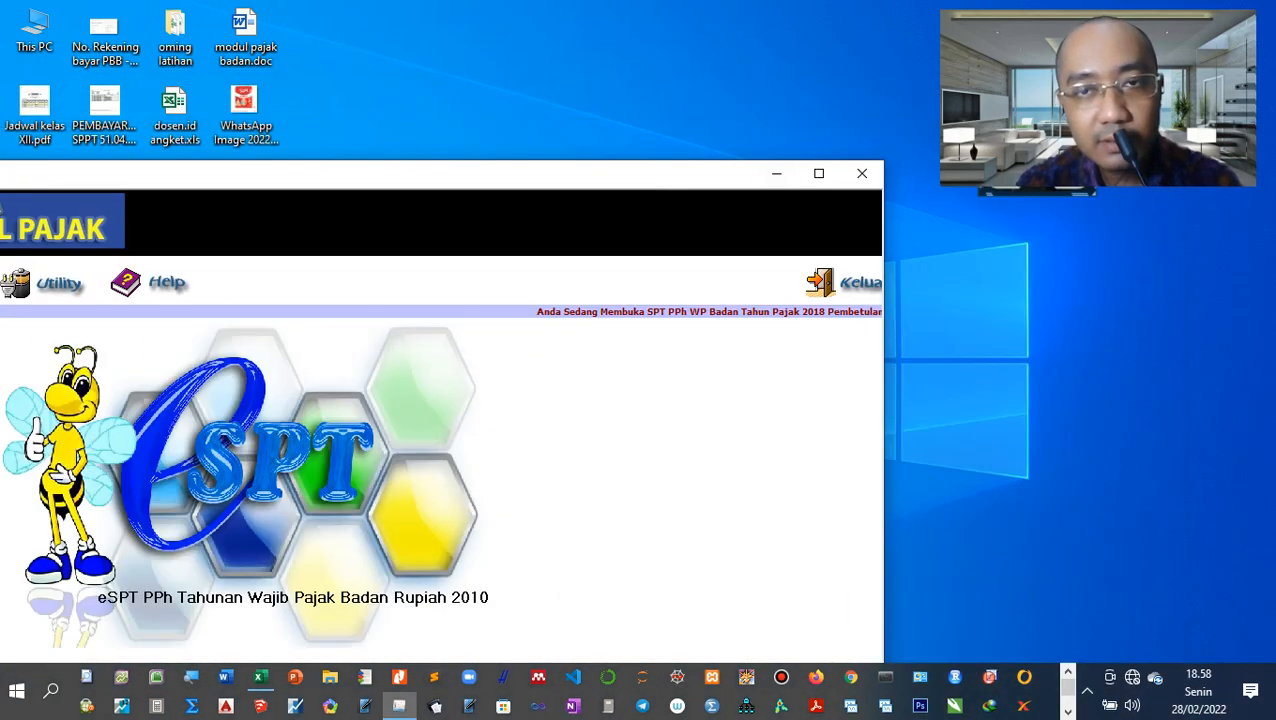
pyautogui.click(820, 174)
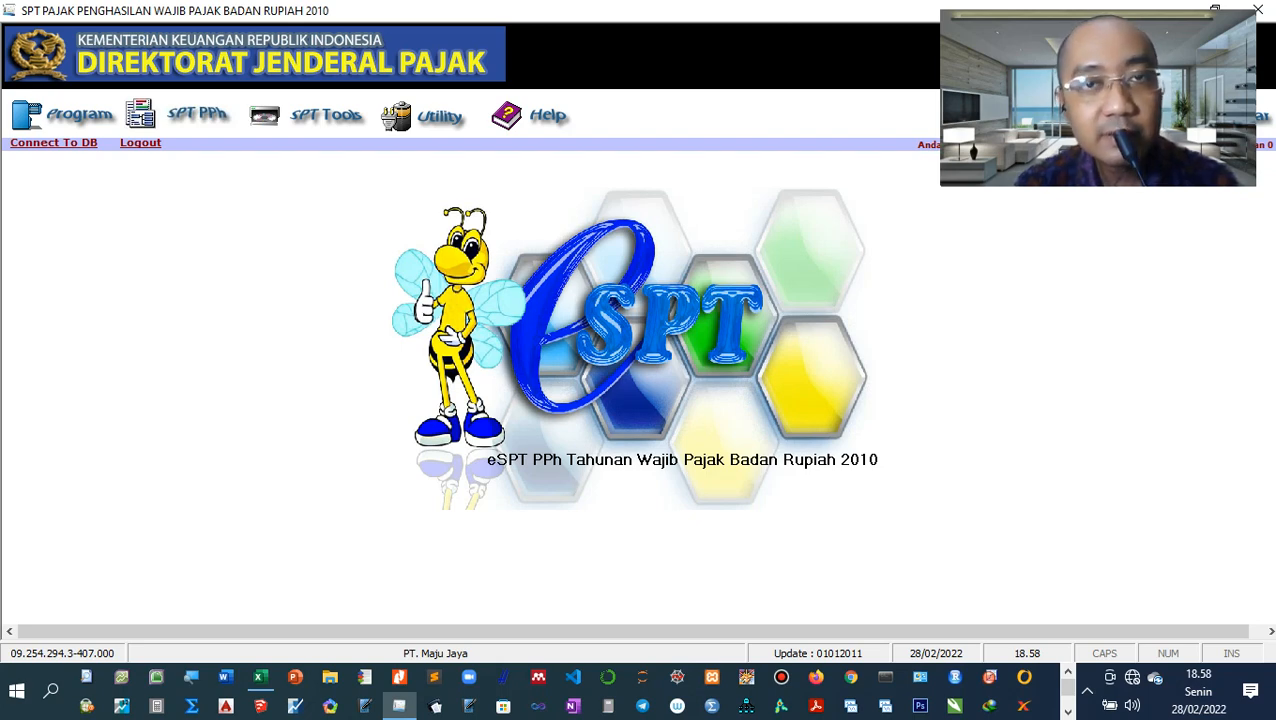
pyautogui.click(324, 115)
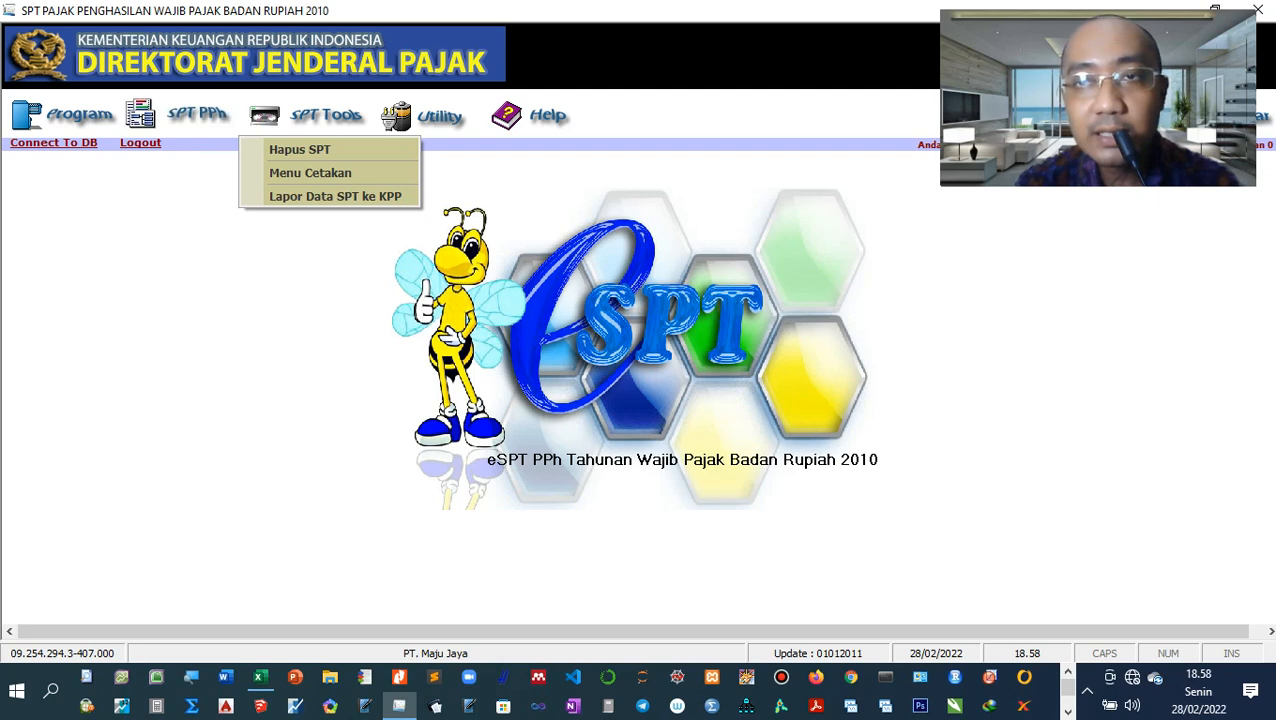
pyautogui.press('Escape')
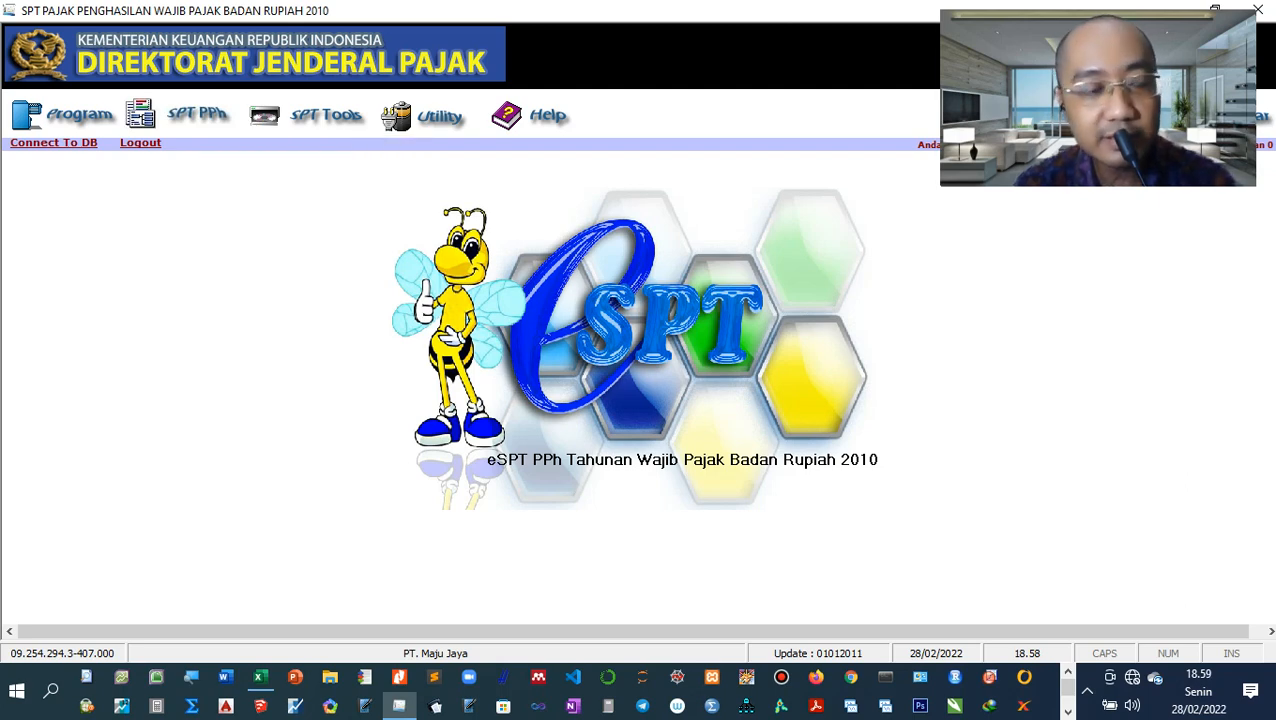